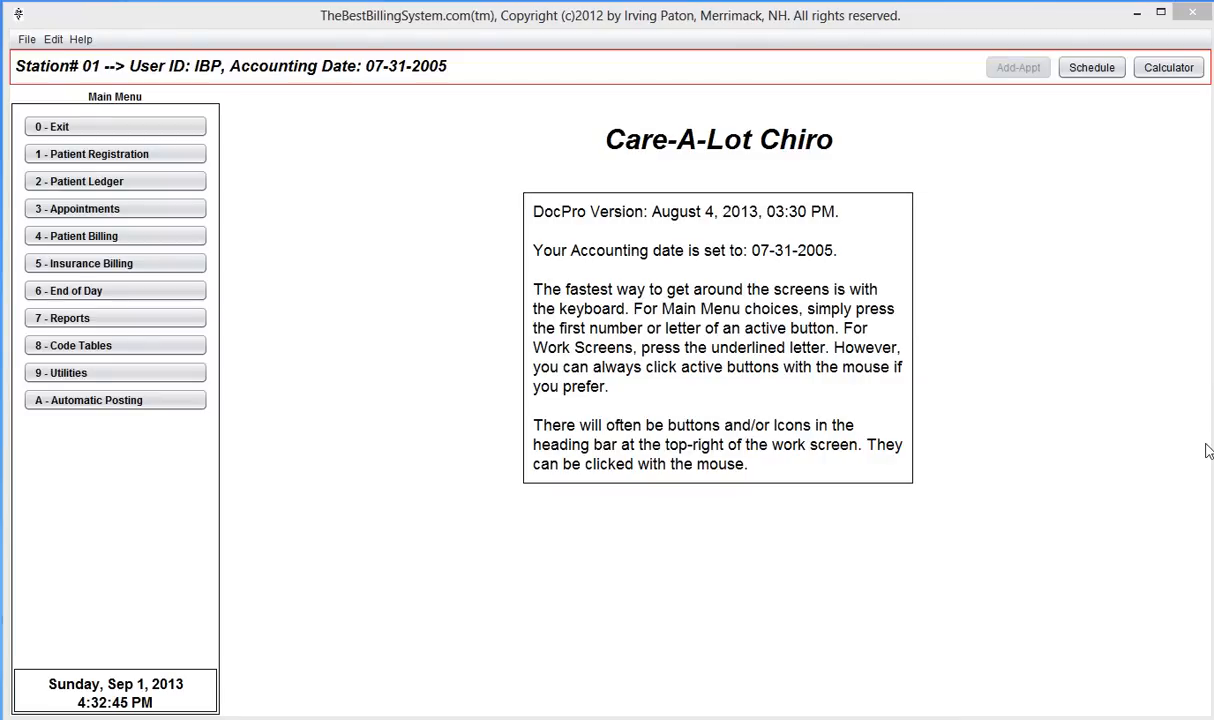
- Open Patient Registration and start adding a new patient account
{"action": "left_click", "coordinate": [86, 153]}
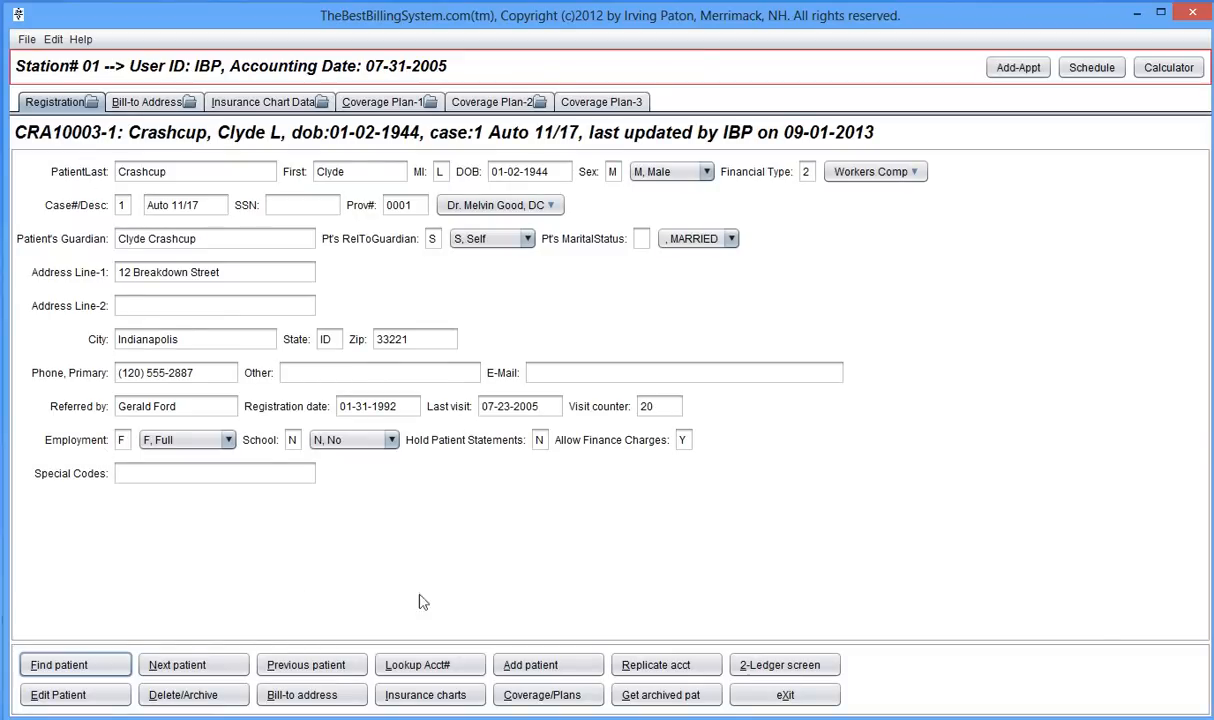
{"action": "left_click", "coordinate": [535, 668]}
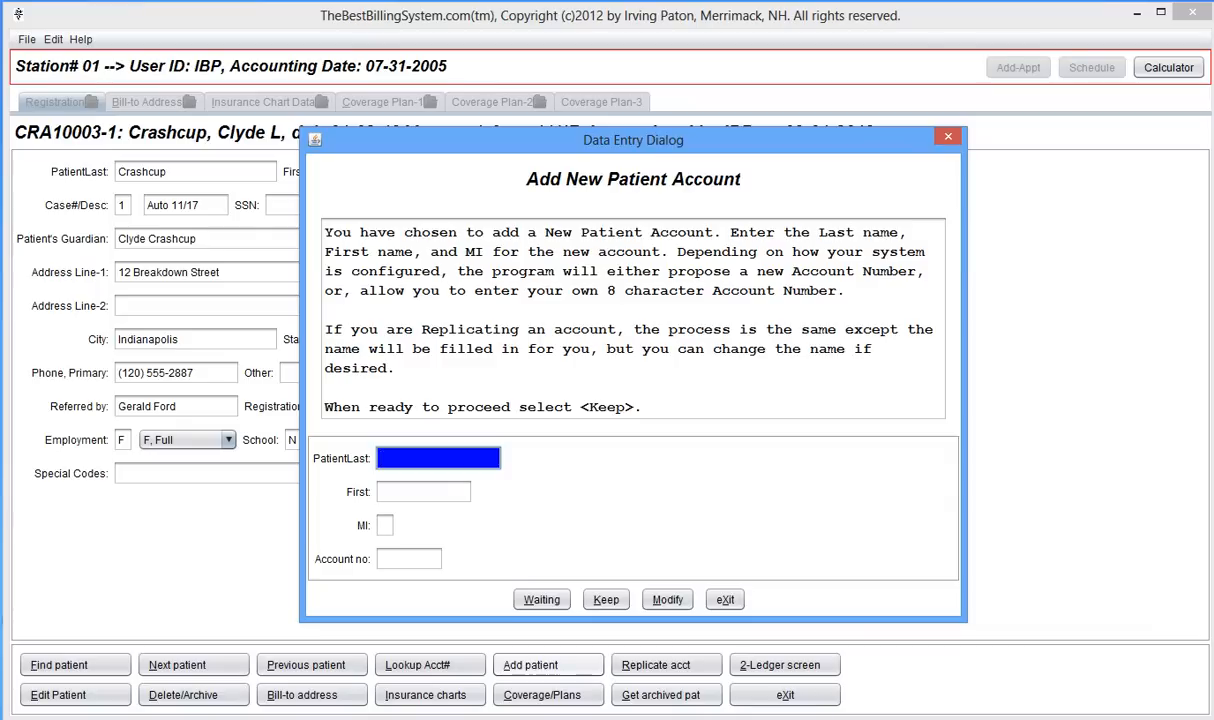
- Enter the patient's last name, first name and middle initial, then keep the new account
{"action": "key", "text": "Tab"}
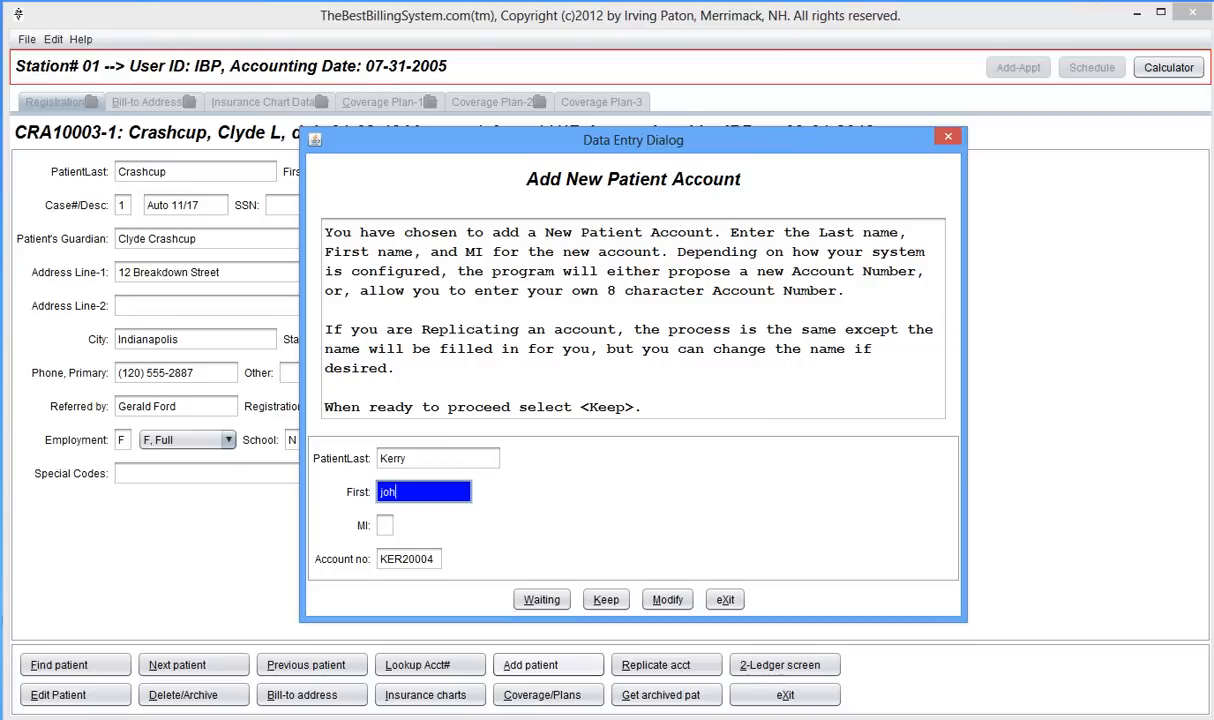
{"action": "key", "text": "Tab"}
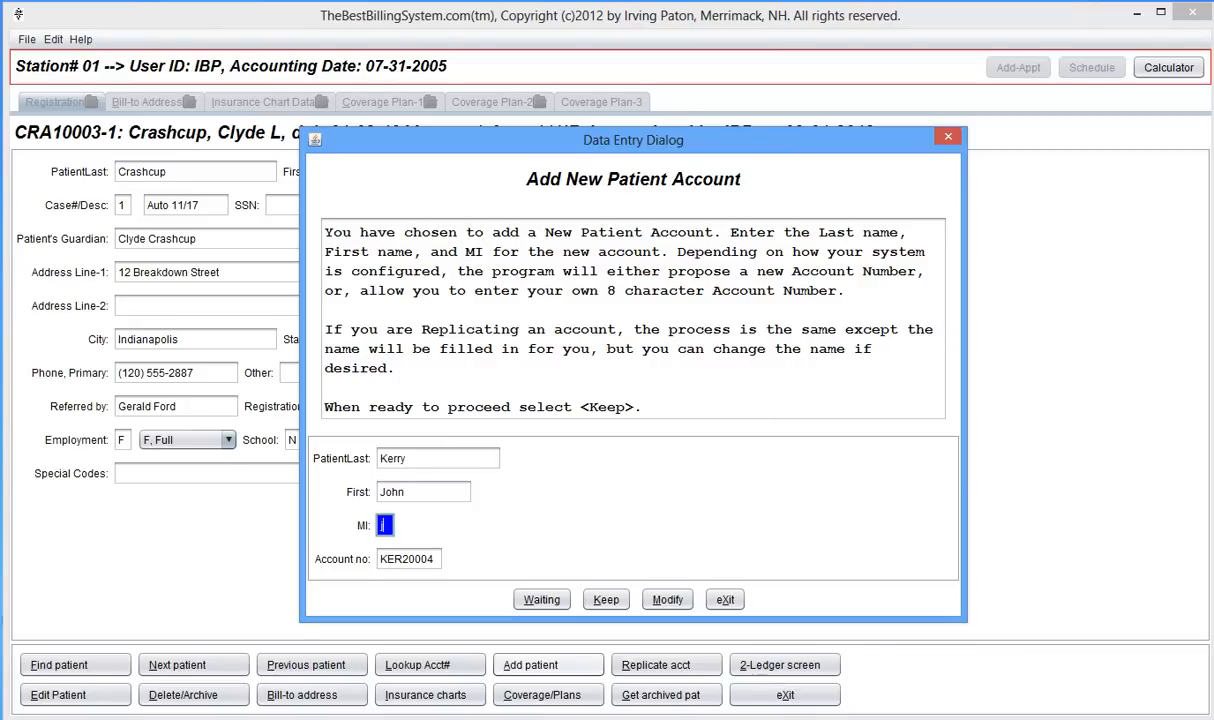
{"action": "key", "text": "Tab"}
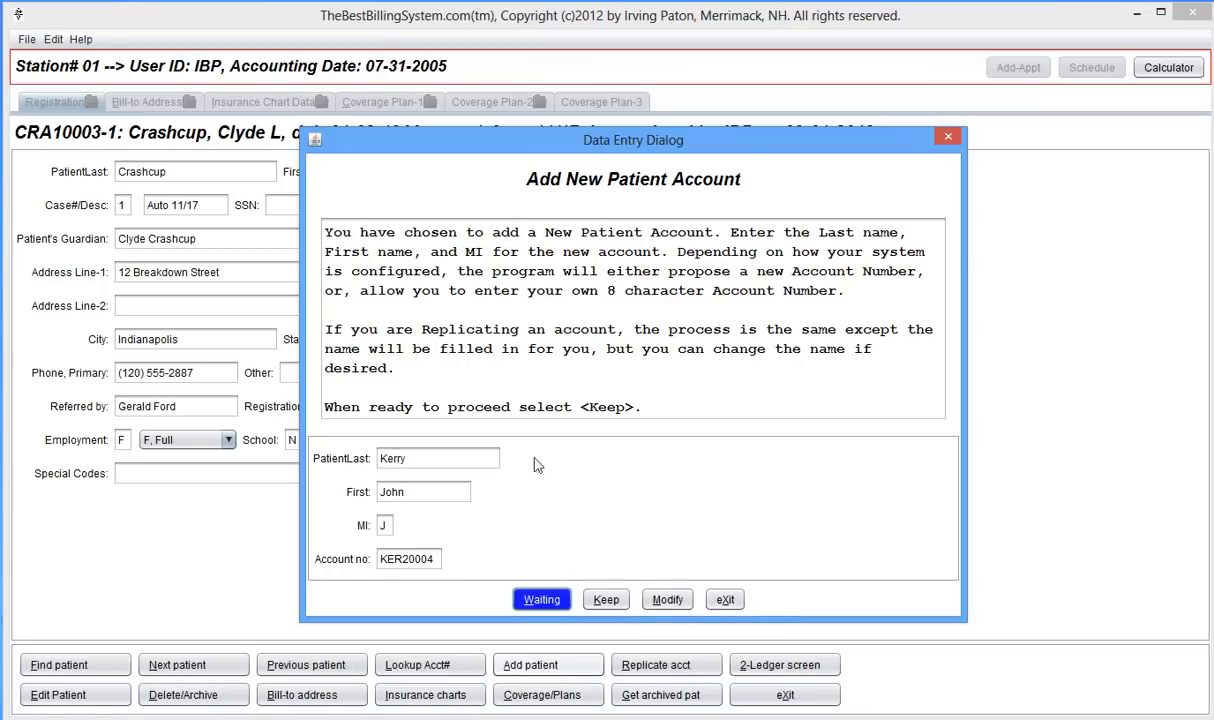
{"action": "left_click", "coordinate": [602, 600]}
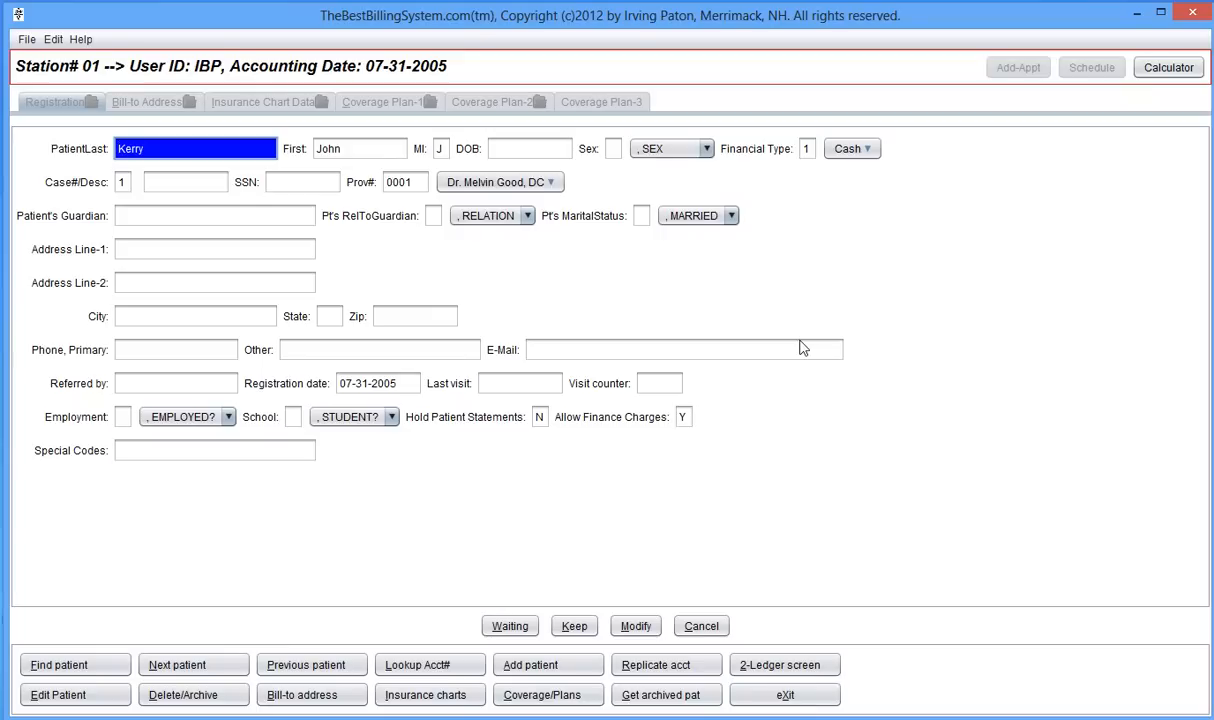
- Enter date of birth 01-15-1949, correcting the mistyped year 2949
{"action": "key", "text": "Tab"}
{"action": "key", "text": "Tab"}
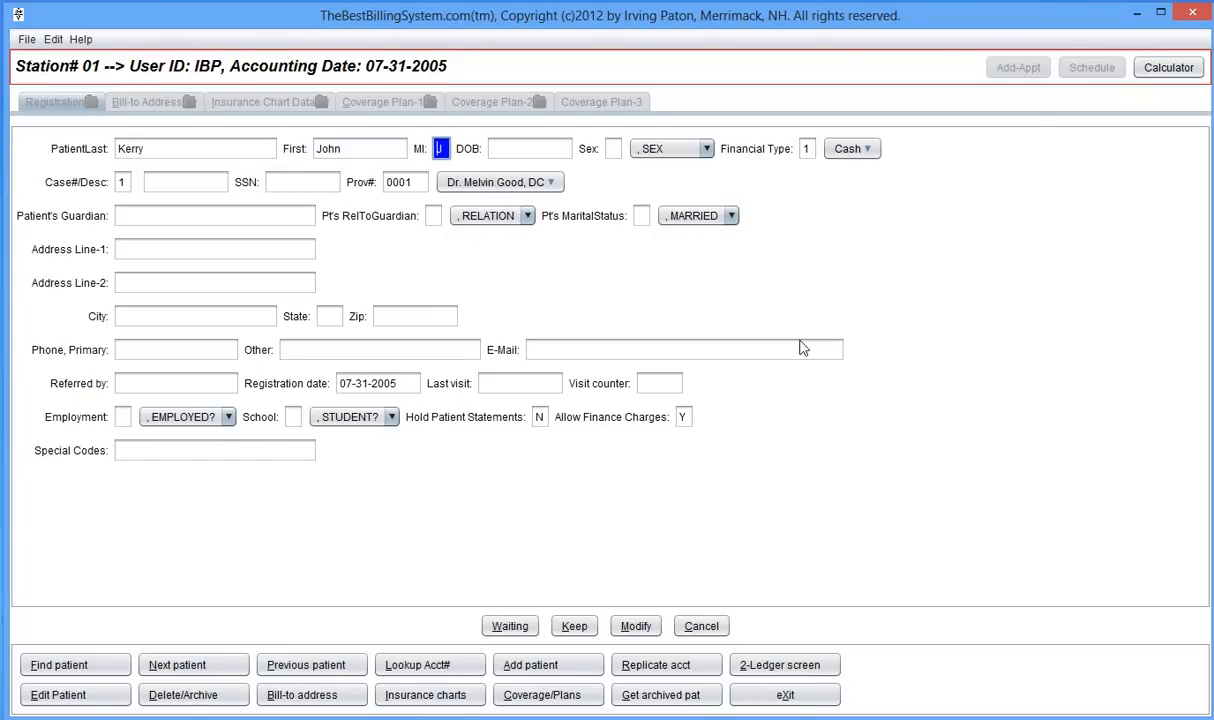
{"action": "key", "text": "Tab"}
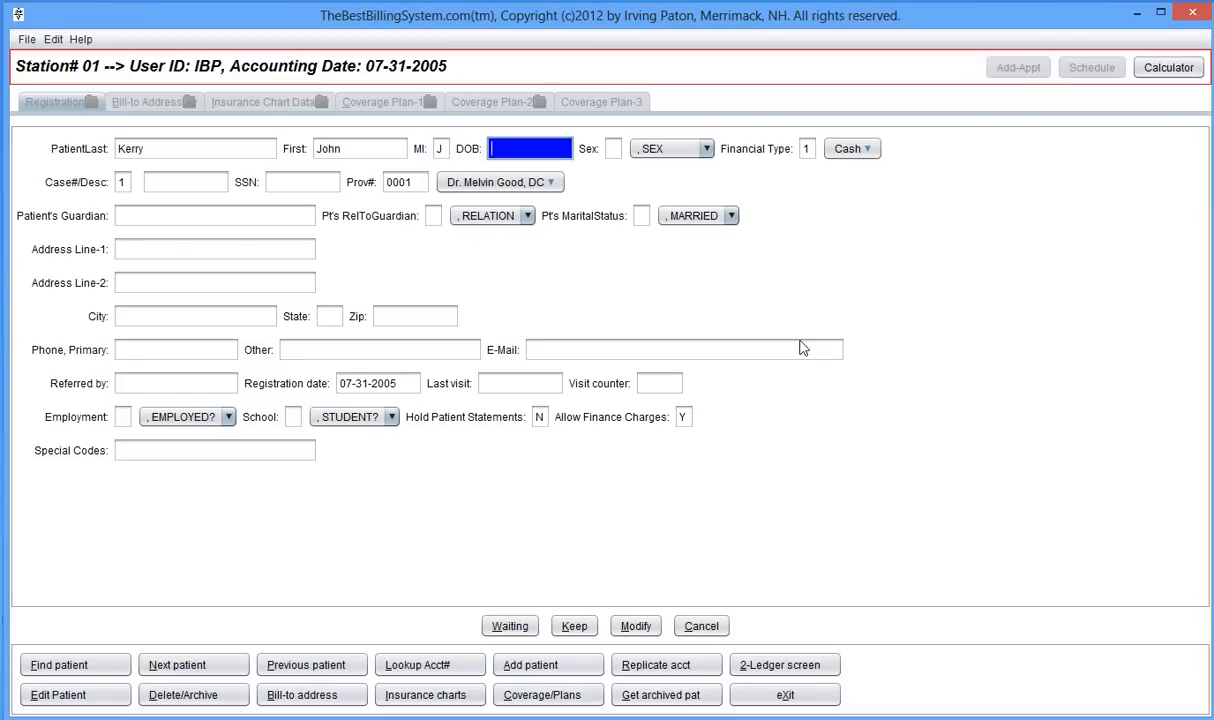
{"action": "key", "text": "Tab"}
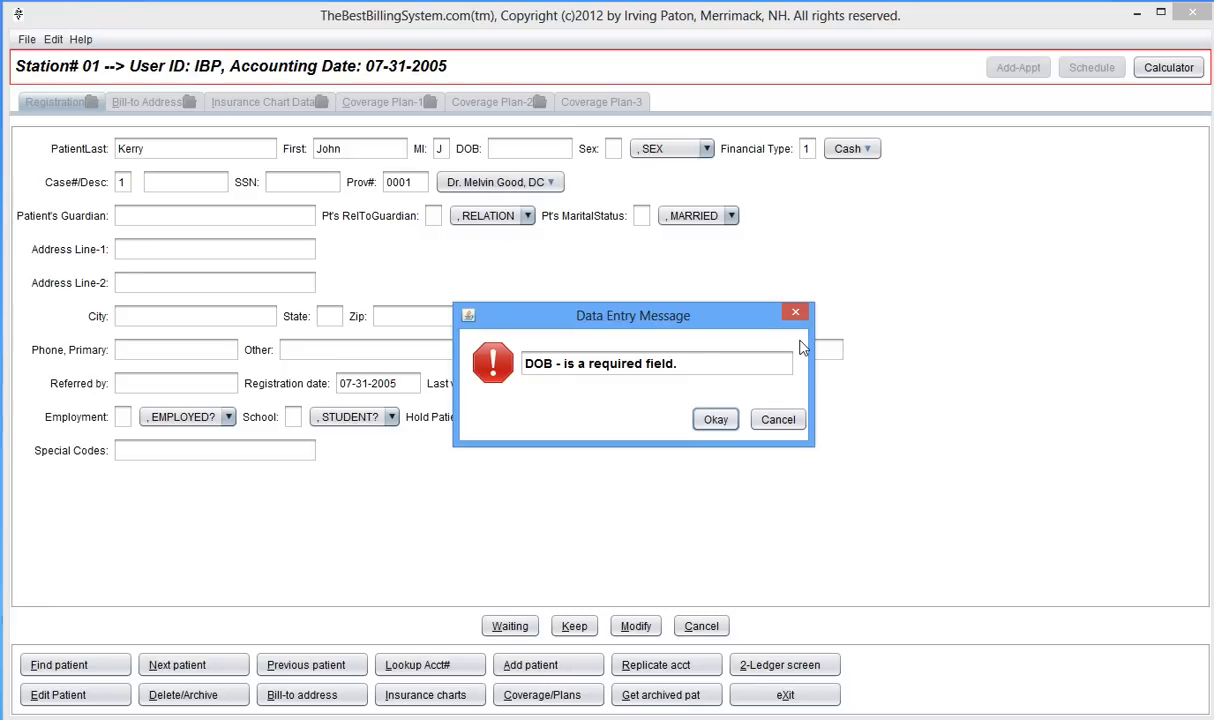
{"action": "key", "text": "Return"}
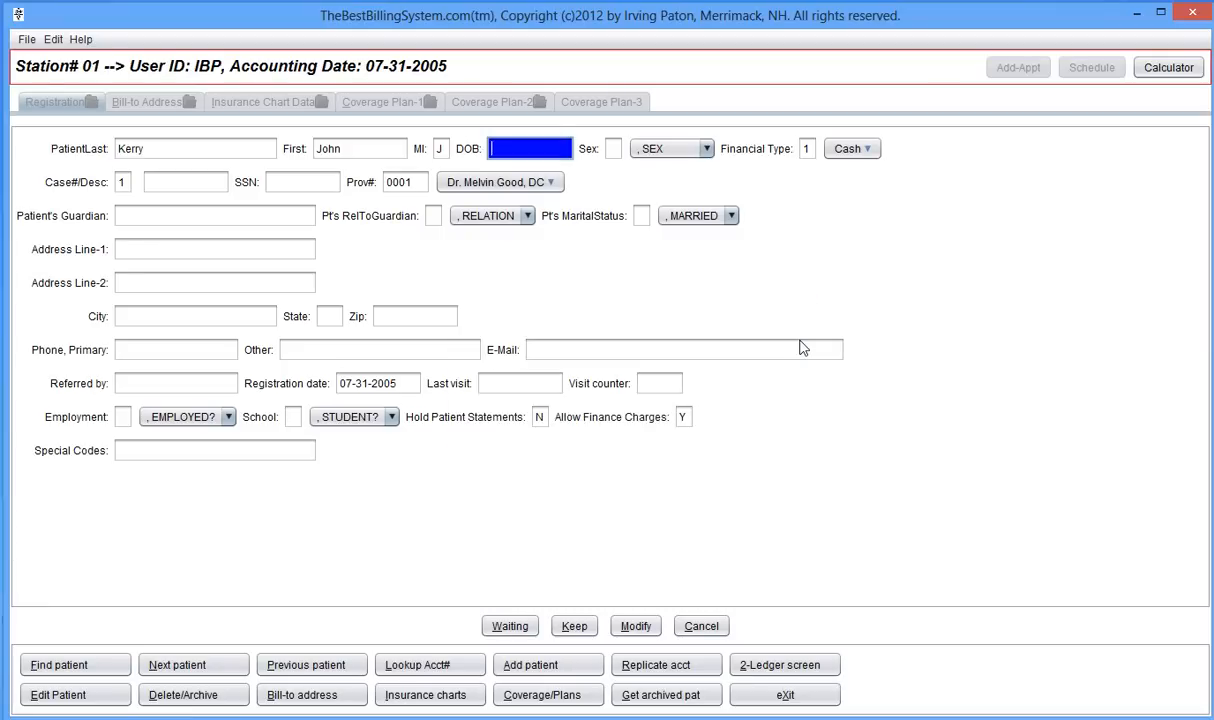
{"action": "type", "text": "01"}
{"action": "type", "text": "15"}
{"action": "type", "text": "2949"}
{"action": "key", "text": "Tab"}
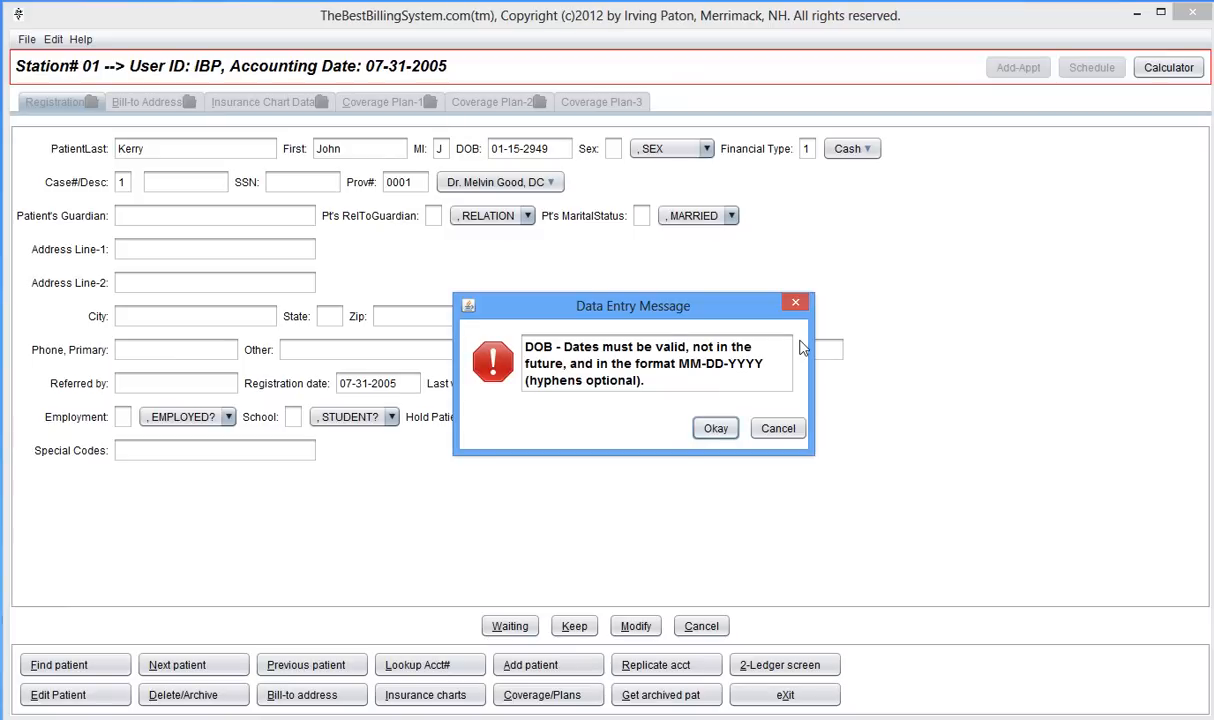
{"action": "key", "text": "Return"}
{"action": "type", "text": "01152"}
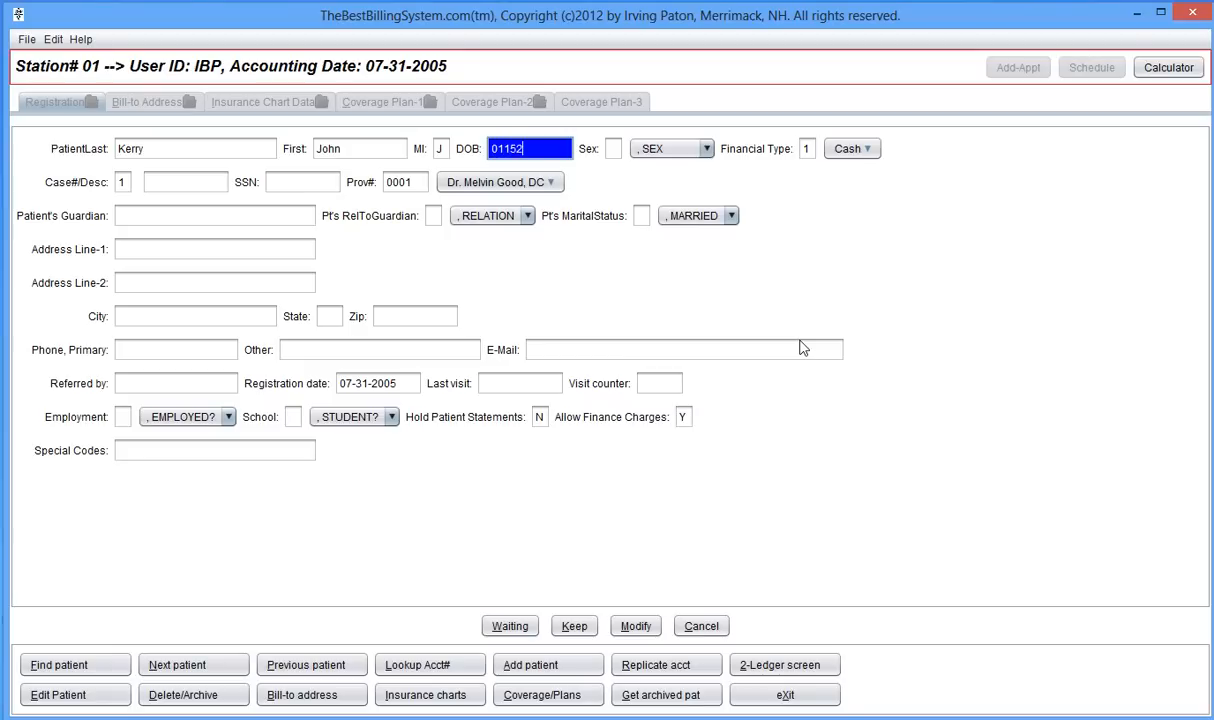
{"action": "key", "text": "BackSpace"}
{"action": "type", "text": "1949"}
{"action": "key", "text": "Tab"}
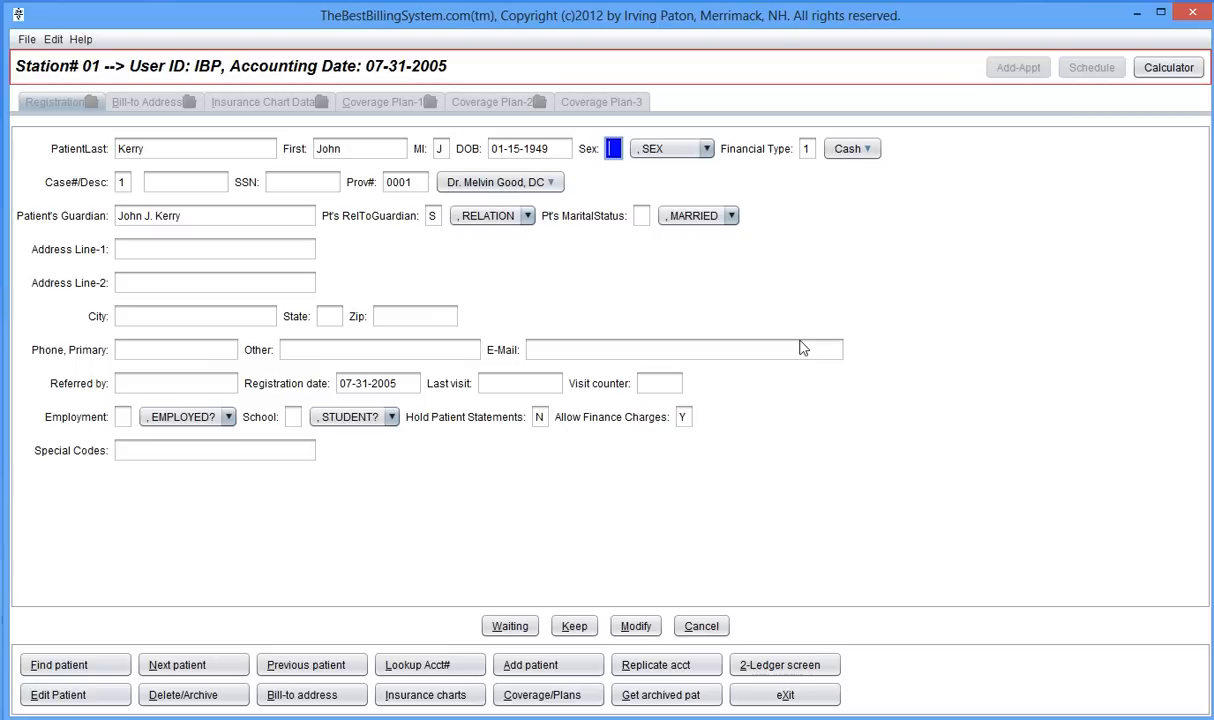
- Set the patient's sex to Male and financial type to Medicare
{"action": "left_click", "coordinate": [706, 150]}
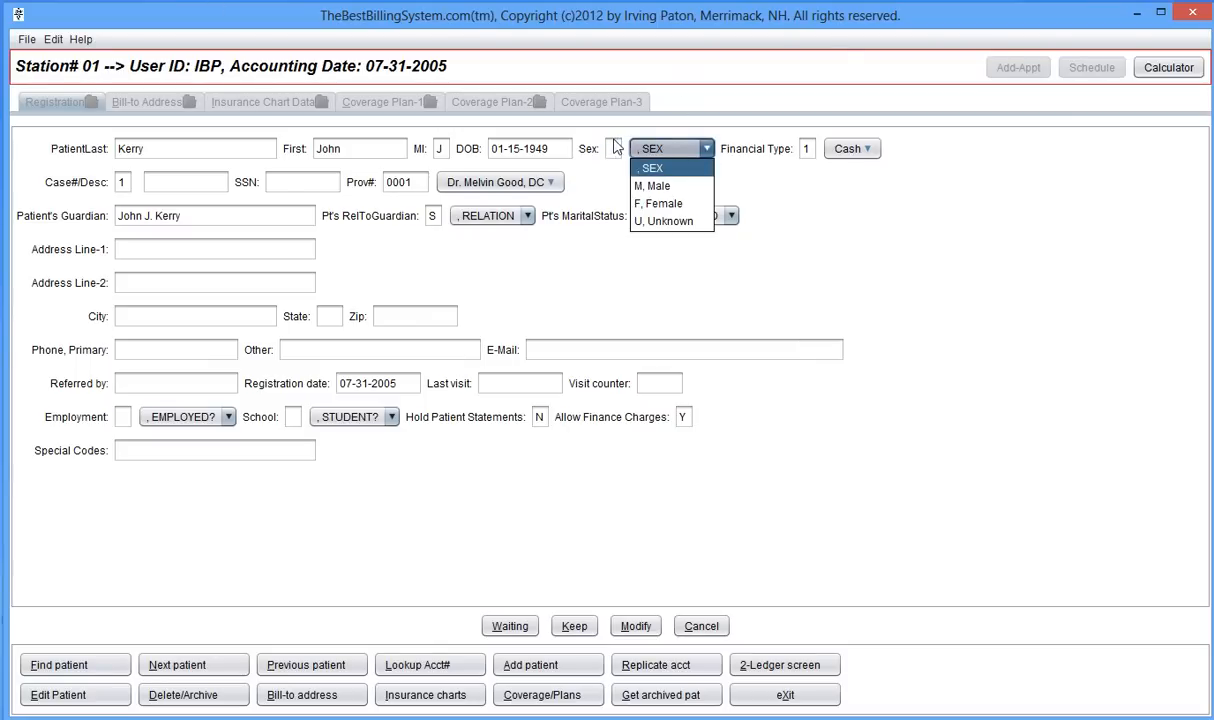
{"action": "left_click", "coordinate": [652, 188]}
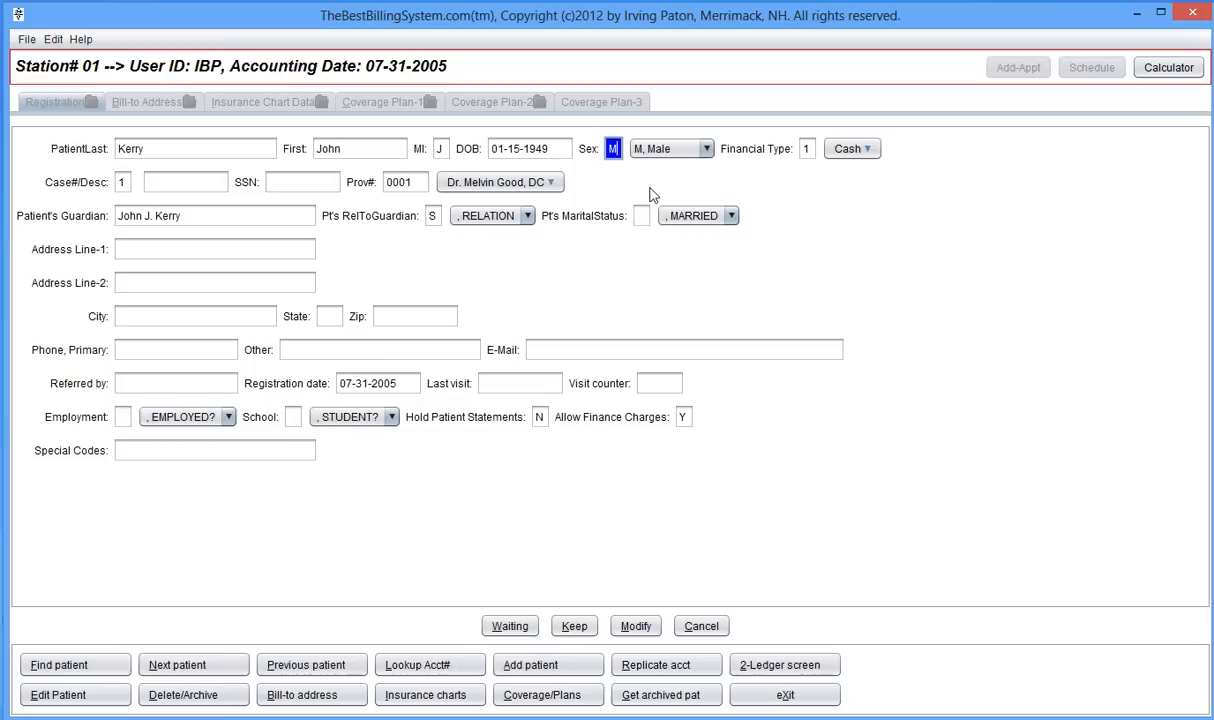
{"action": "key", "text": "Return"}
{"action": "left_click", "coordinate": [846, 155]}
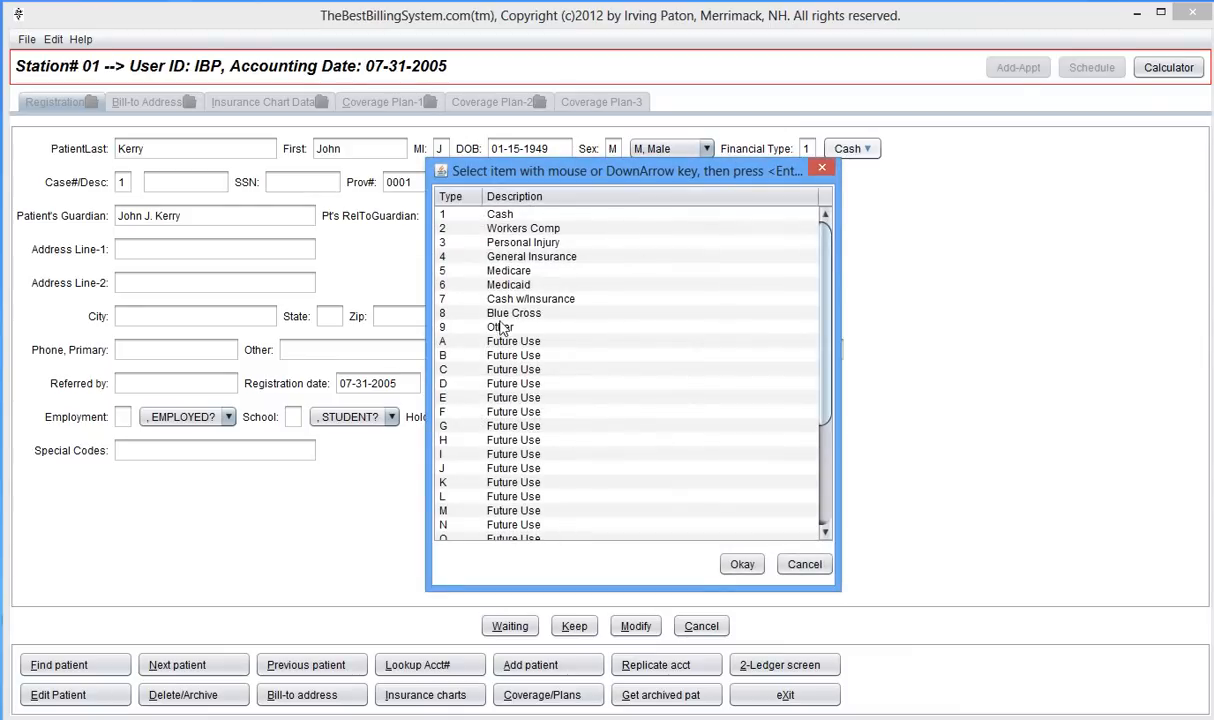
{"action": "double_click", "coordinate": [510, 270]}
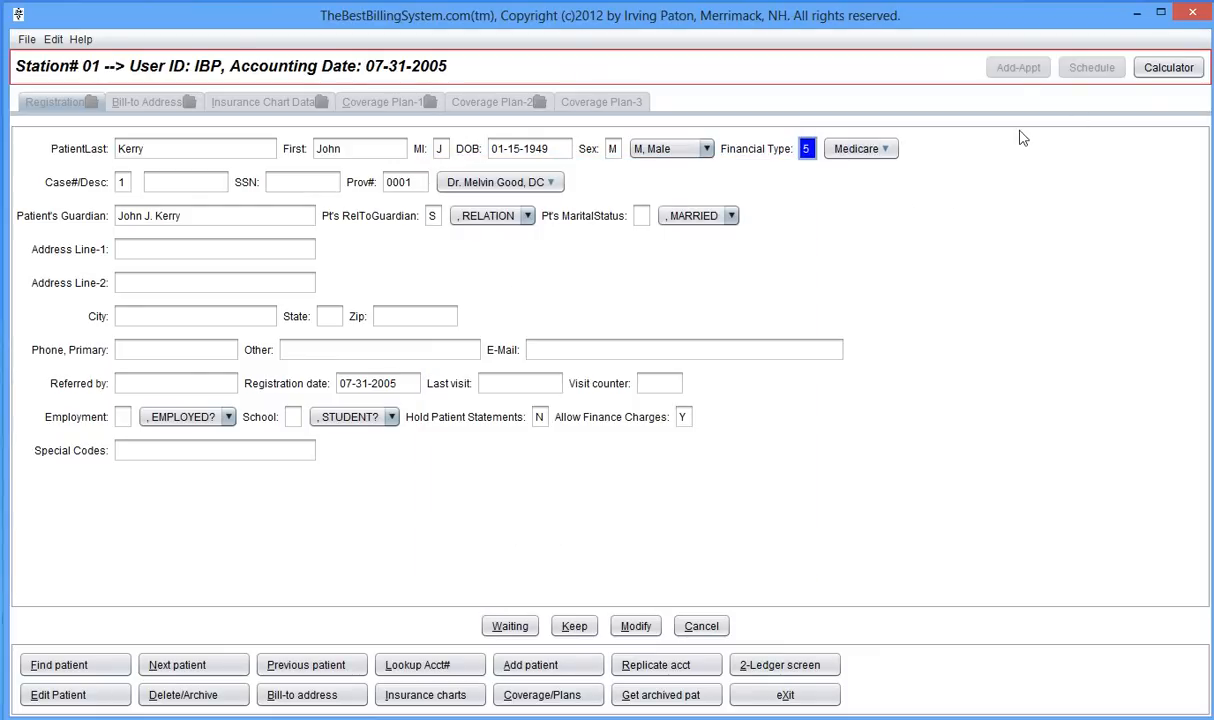
- Enter the case description 'Fall on ic' and leave the SSN blank
{"action": "key", "text": "Tab"}
{"action": "key", "text": "Tab"}
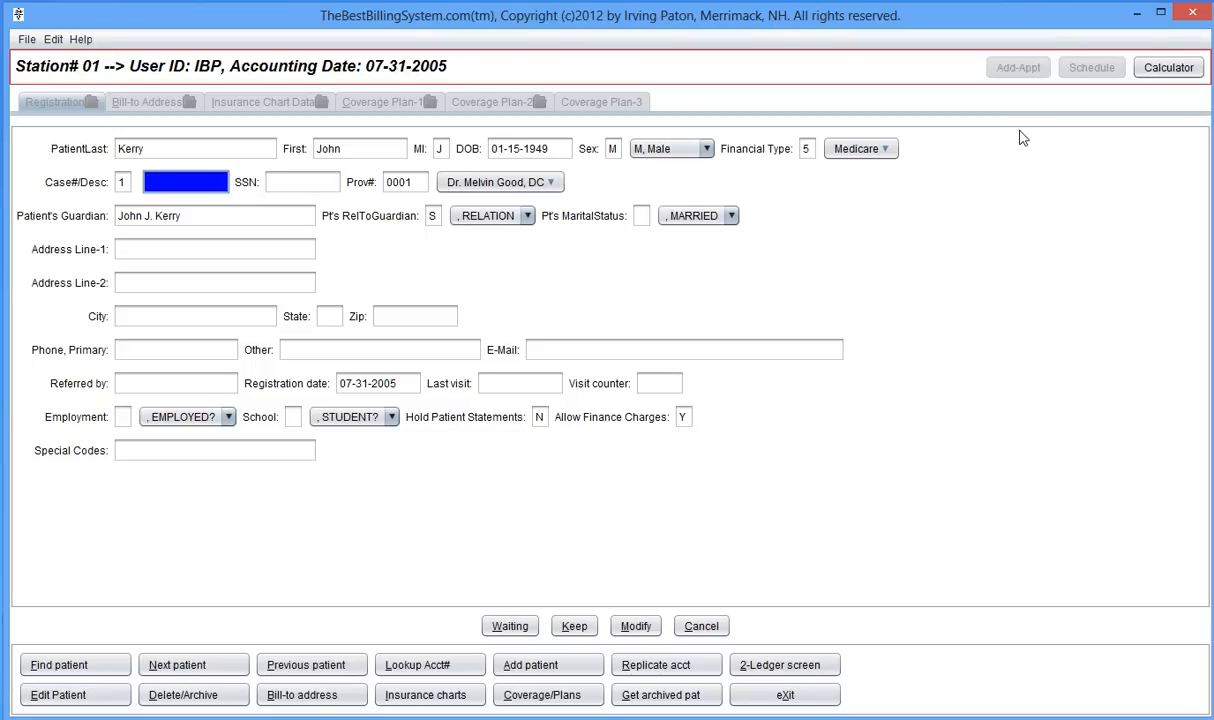
{"action": "type", "text": "Fall on ic"}
{"action": "key", "text": "Tab"}
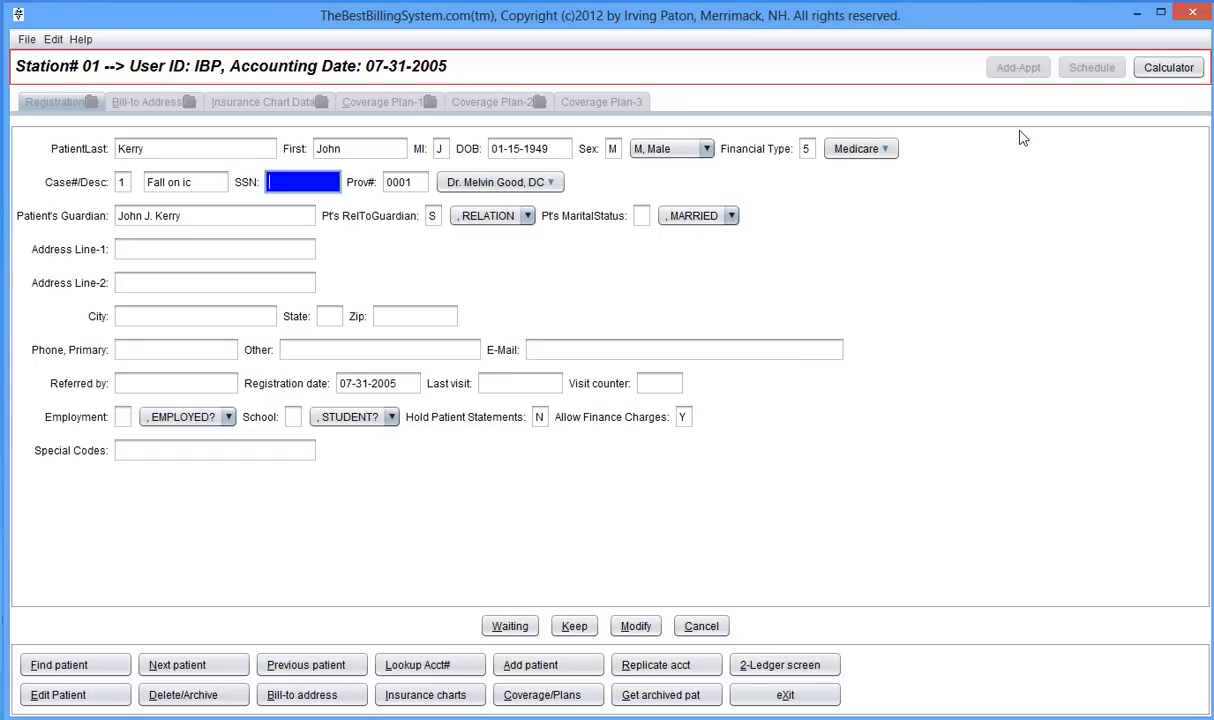
{"action": "key", "text": "Tab"}
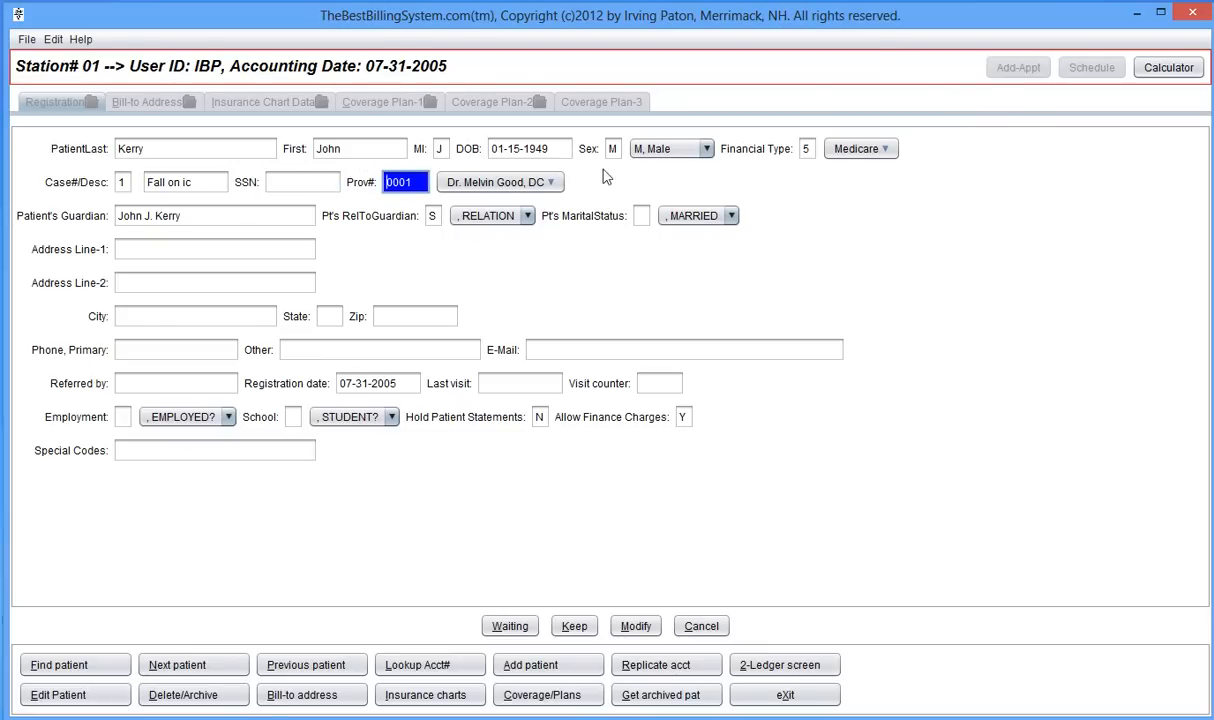
- Assign provider 0002 and keep the patient as their own guardian (relation S)
{"action": "left_click", "coordinate": [538, 183]}
{"action": "double_click", "coordinate": [504, 229]}
{"action": "key", "text": "Tab"}
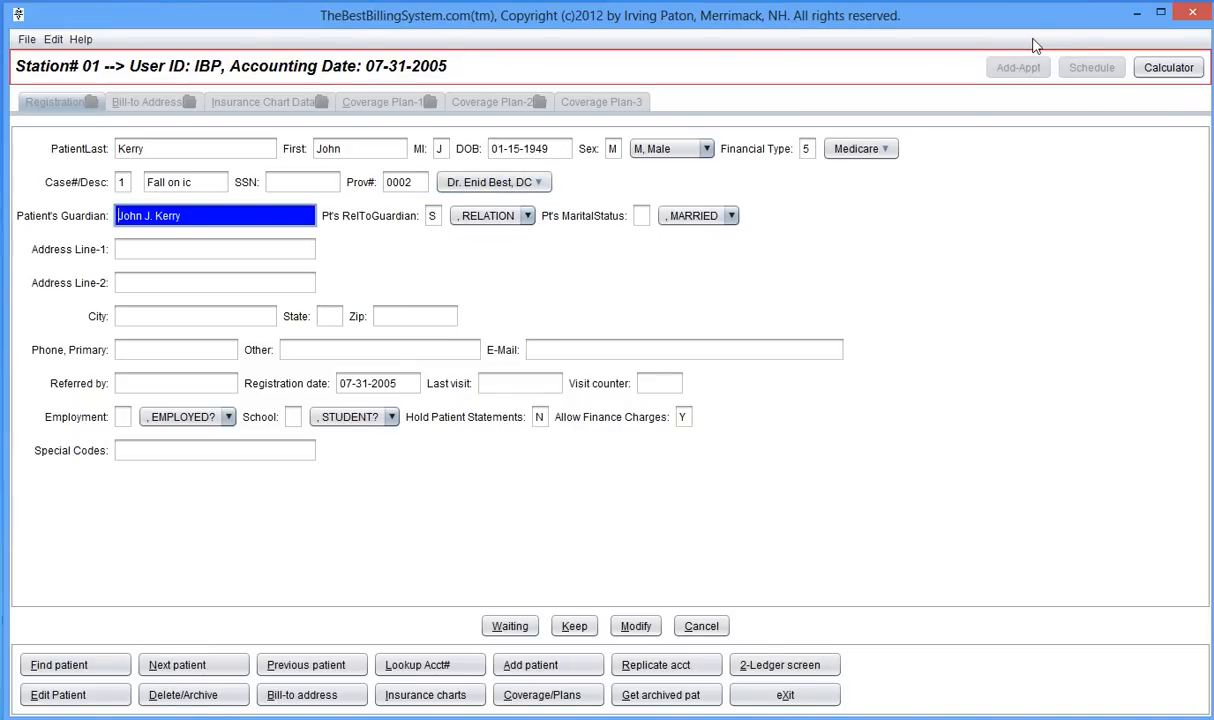
{"action": "key", "text": "Tab"}
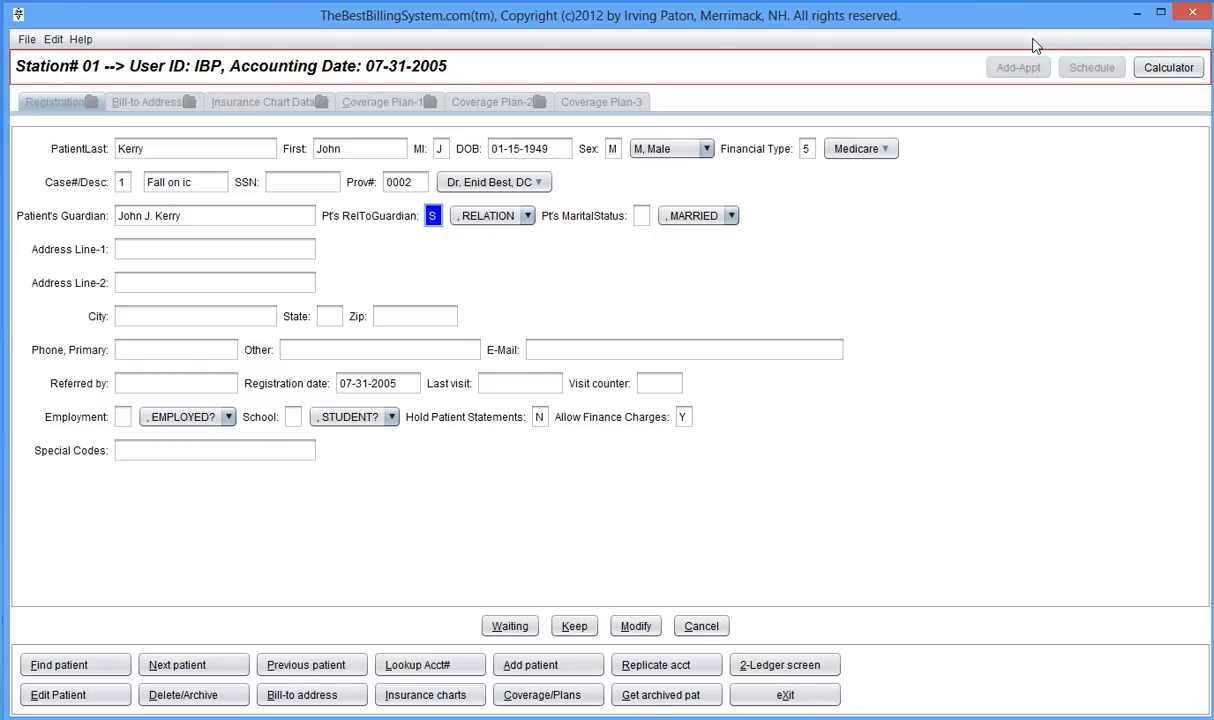
{"action": "key", "text": "Tab"}
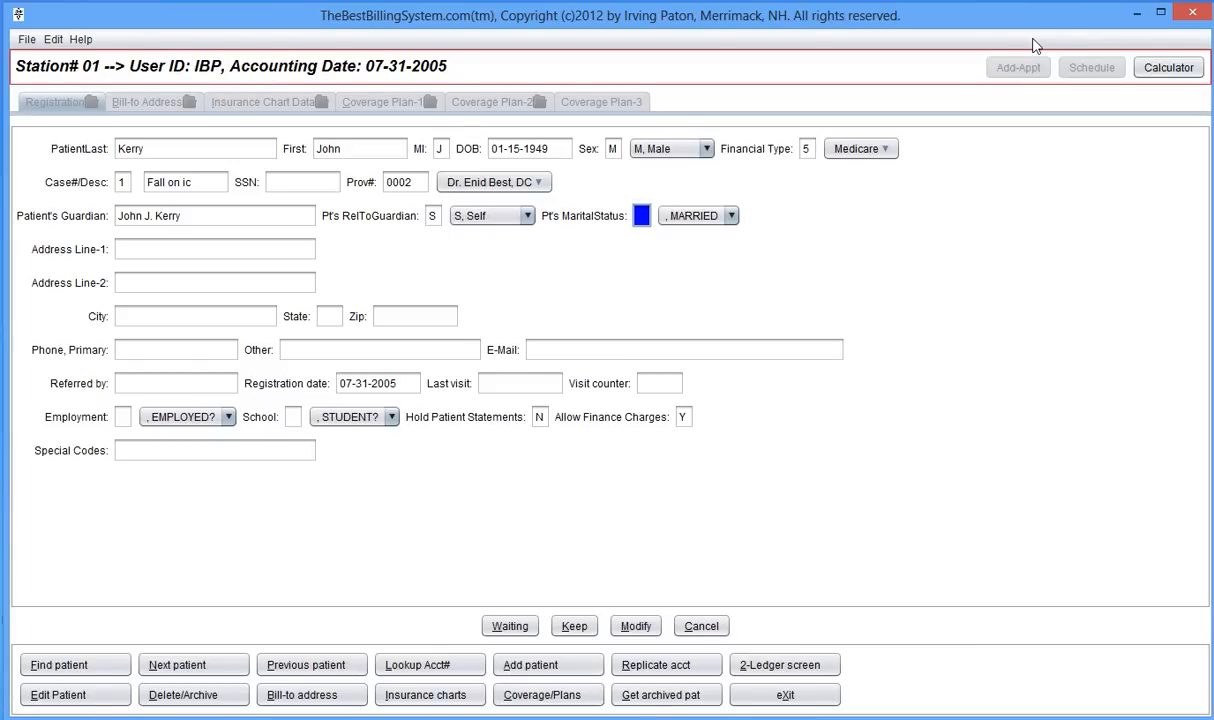
{"action": "key", "text": "Tab"}
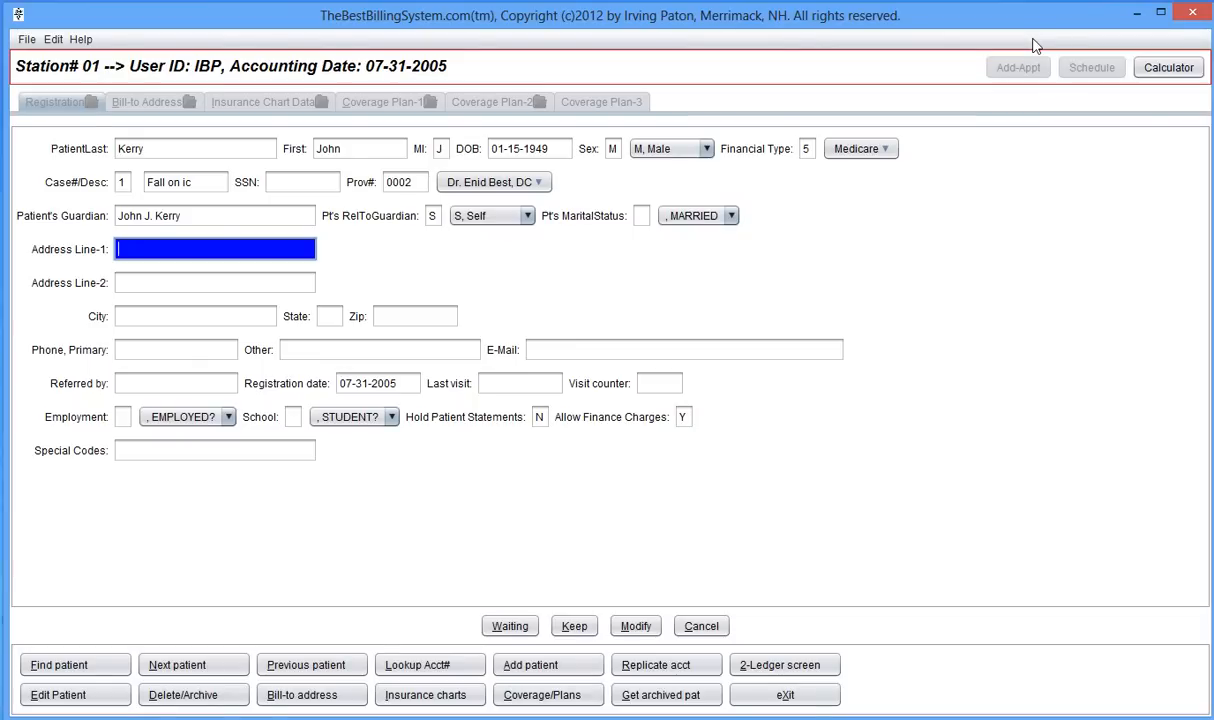
- Enter the patient's street address, city, state and zip code, removing the extra zip digit
{"action": "type", "text": "123 Main St."}
{"action": "key", "text": "Tab"}
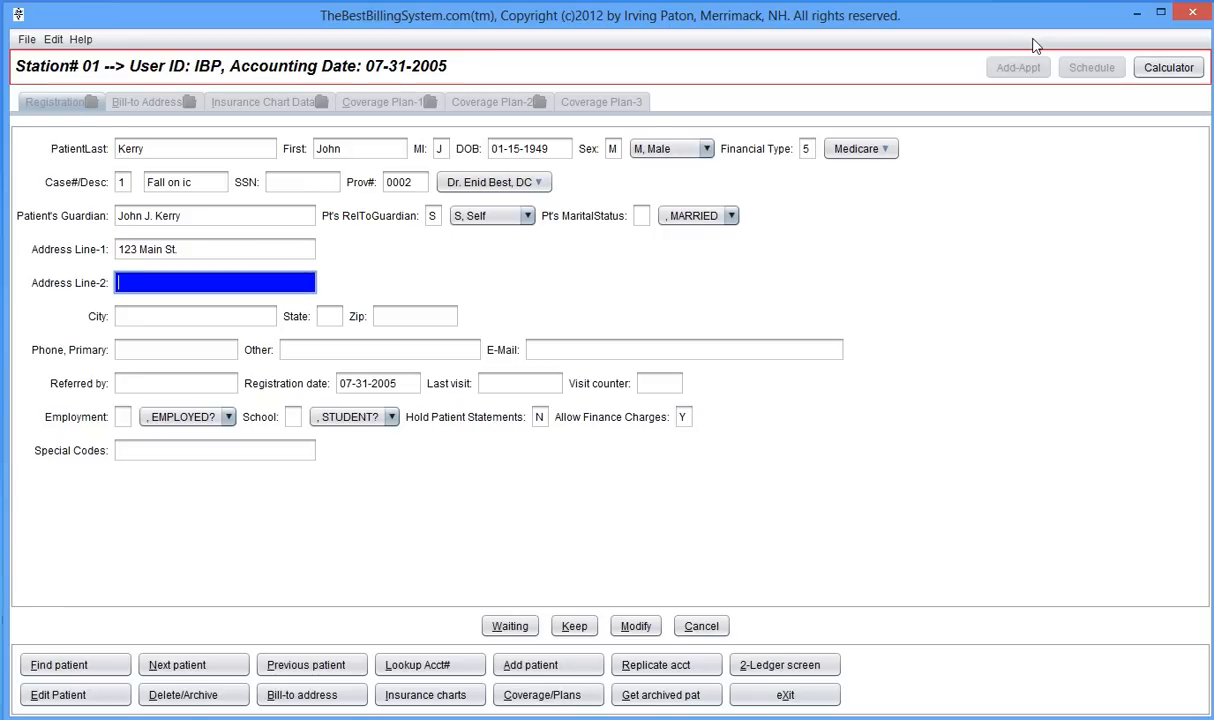
{"action": "key", "text": "Tab"}
{"action": "type", "text": "Boston"}
{"action": "key", "text": "Tab"}
{"action": "type", "text": "MA"}
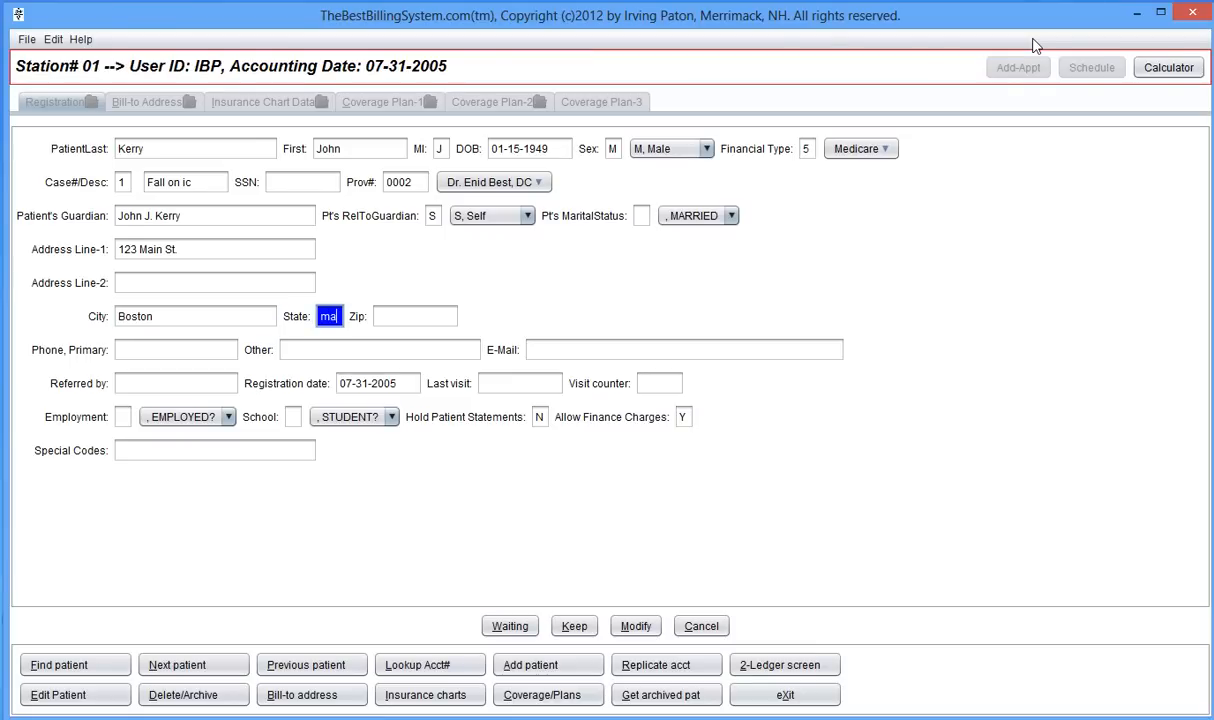
{"action": "key", "text": "Tab"}
{"action": "type", "text": "123456"}
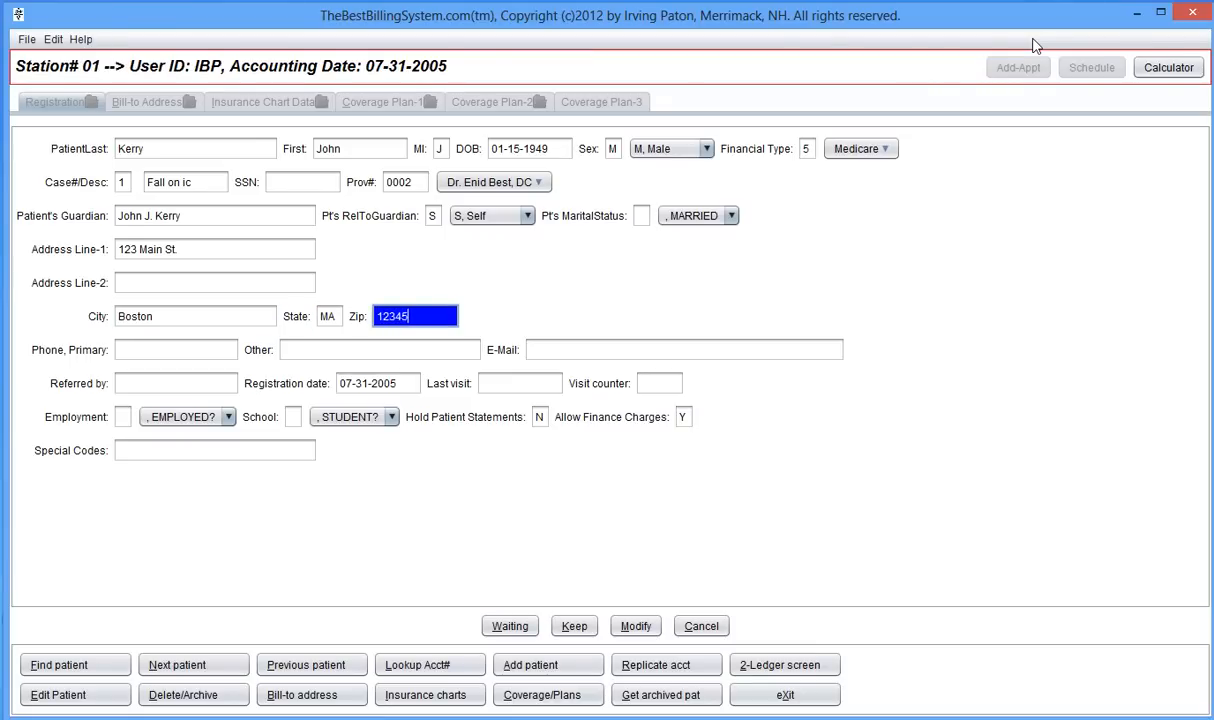
{"action": "key", "text": "Tab"}
{"action": "key", "text": "Return"}
{"action": "type", "text": "123456"}
{"action": "key", "text": "BackSpace"}
{"action": "key", "text": "Tab"}
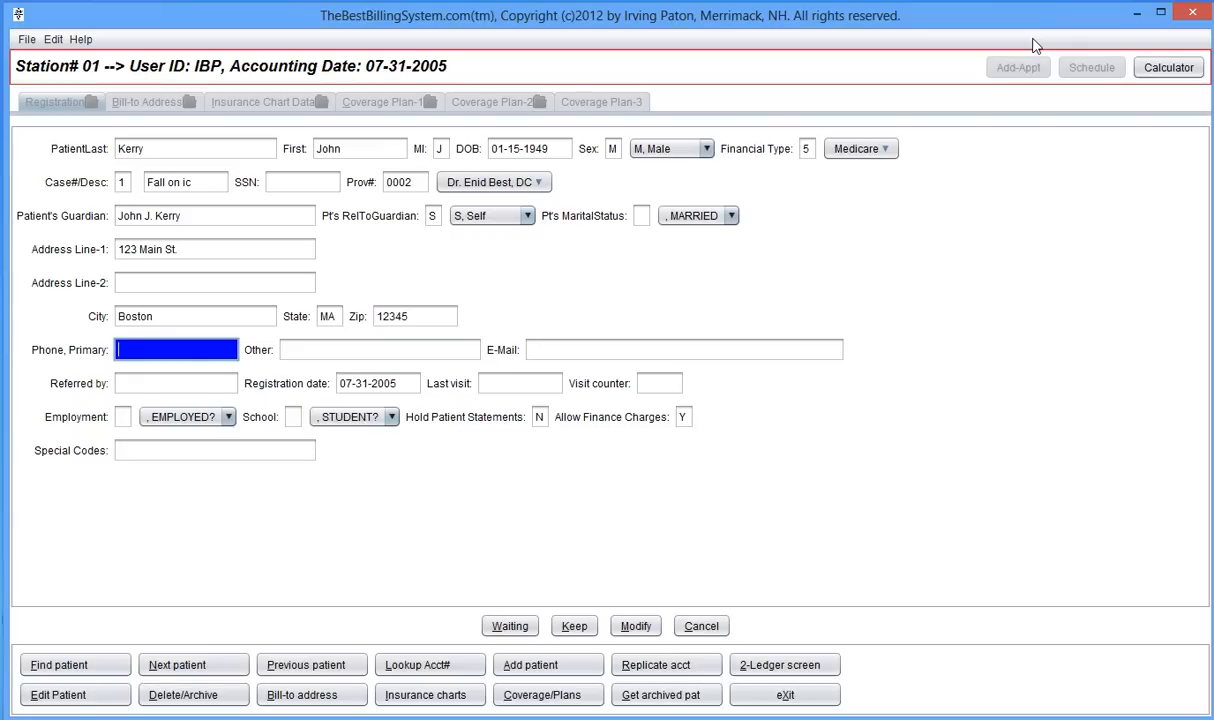
- Enter the primary phone, a cell number as the other phone, and the patient's e-mail address
{"action": "type", "text": "617) "}
{"action": "type", "text": "123-45"}
{"action": "type", "text": "67"}
{"action": "key", "text": "Tab"}
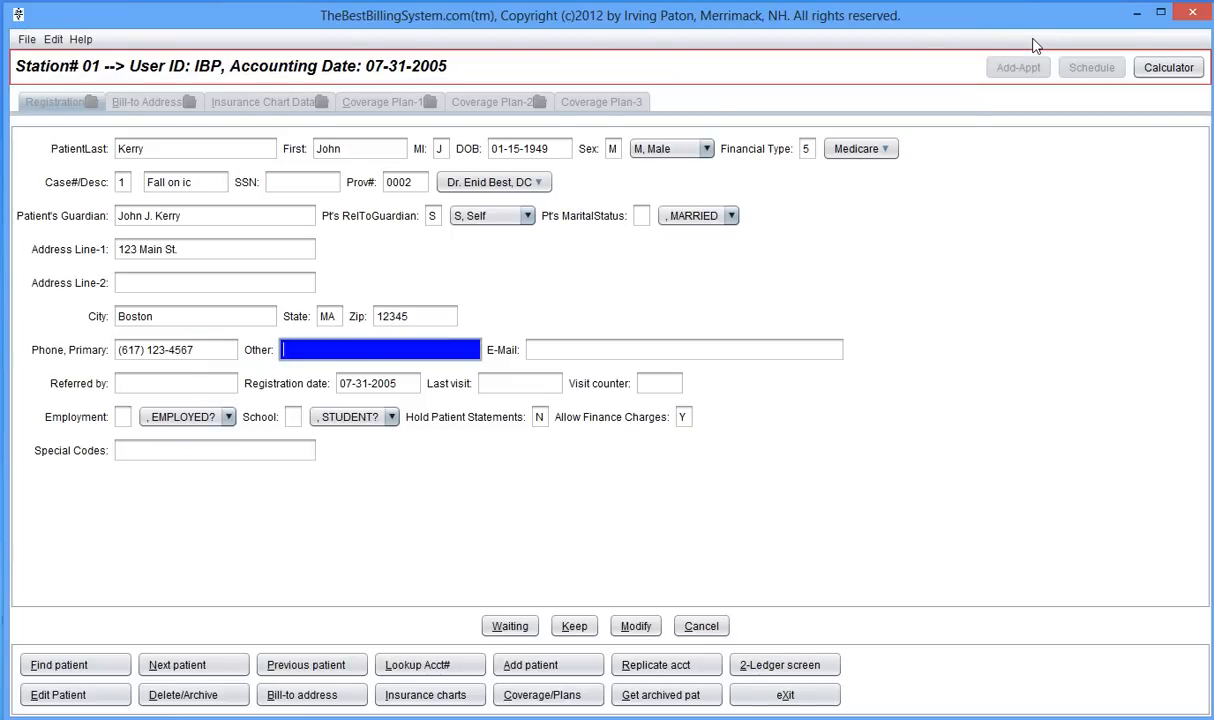
{"action": "type", "text": "Cell 444-5555"}
{"action": "key", "text": "Tab"}
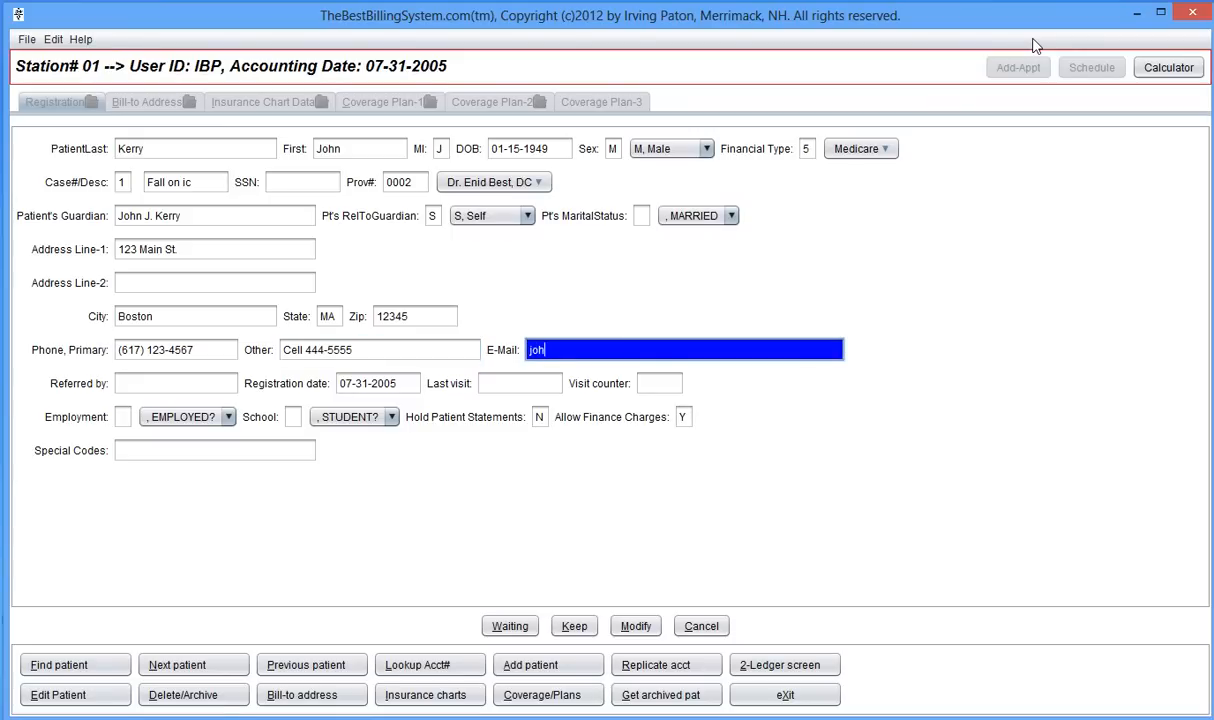
{"action": "key", "text": "Tab"}
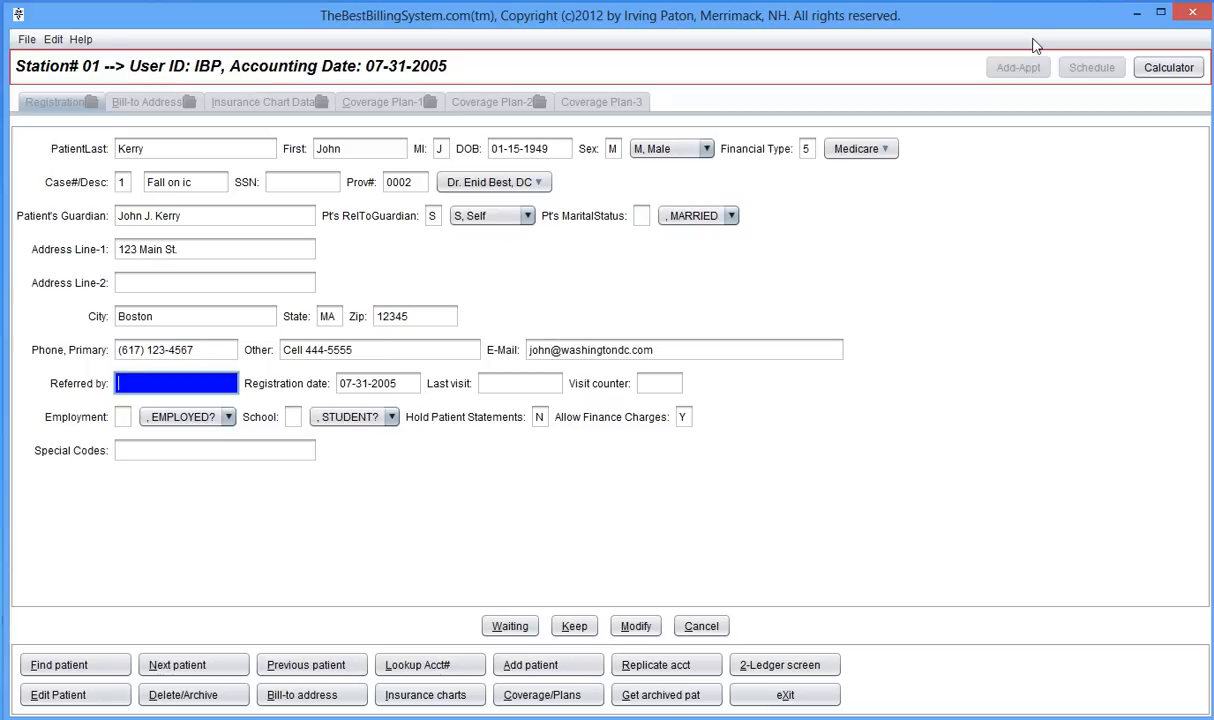
- Enter who referred the patient and leave the remaining registration fields at their defaults
{"action": "type", "text": "Hillary"}
{"action": "key", "text": "Tab"}
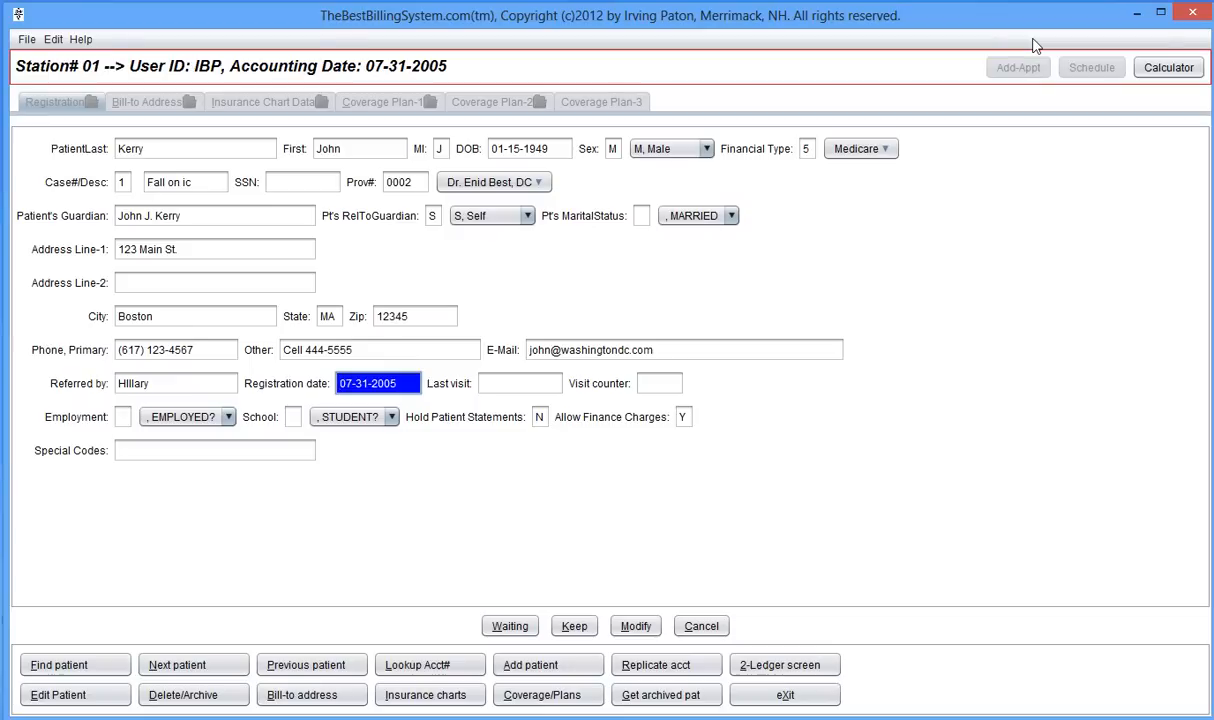
{"action": "key", "text": "Tab"}
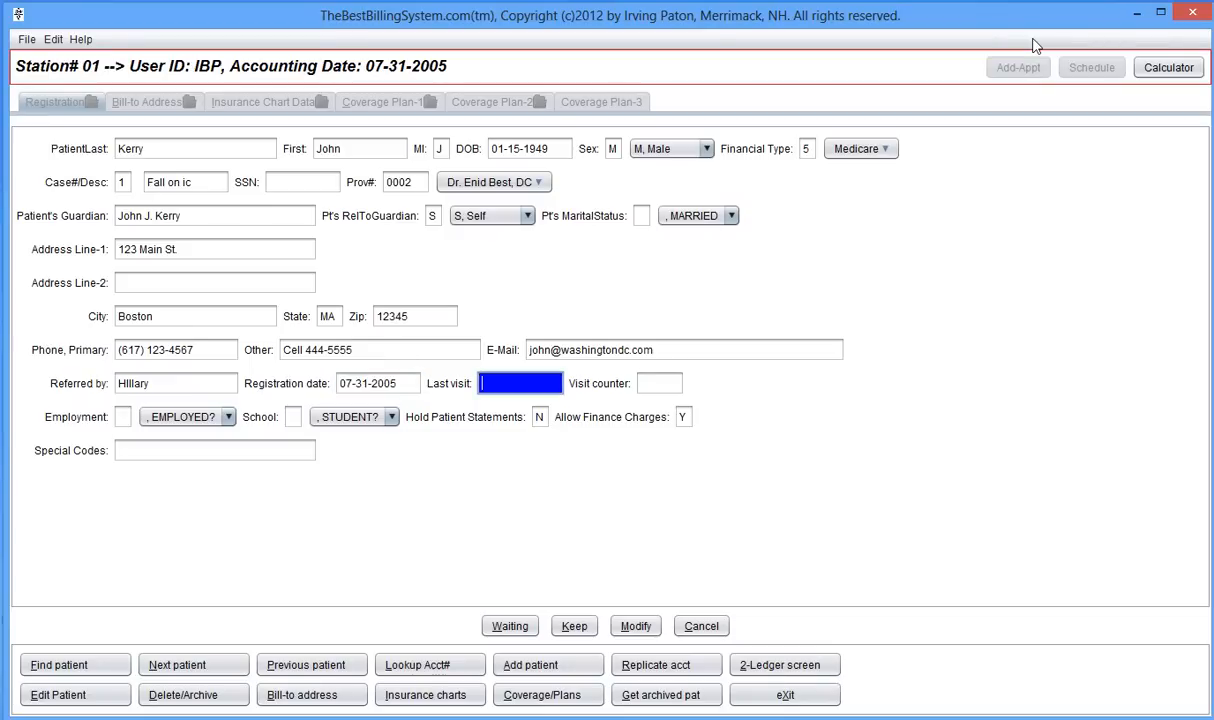
{"action": "key", "text": "Tab"}
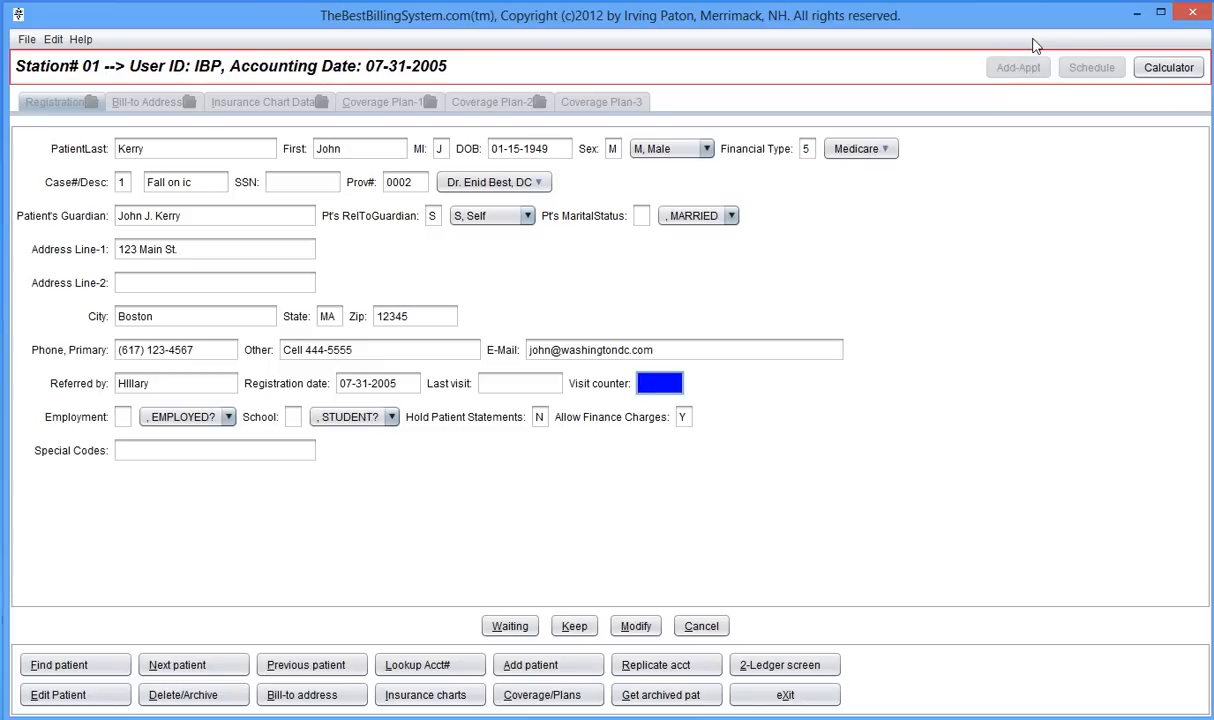
{"action": "key", "text": "Tab"}
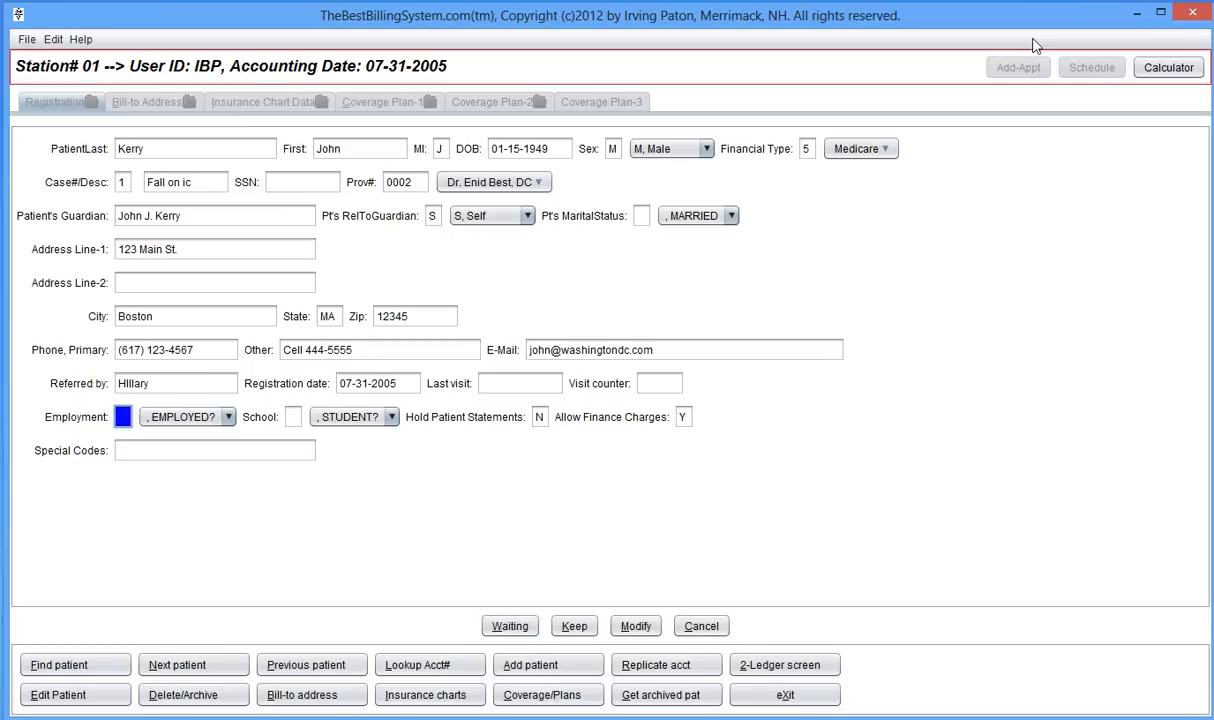
{"action": "key", "text": "Tab"}
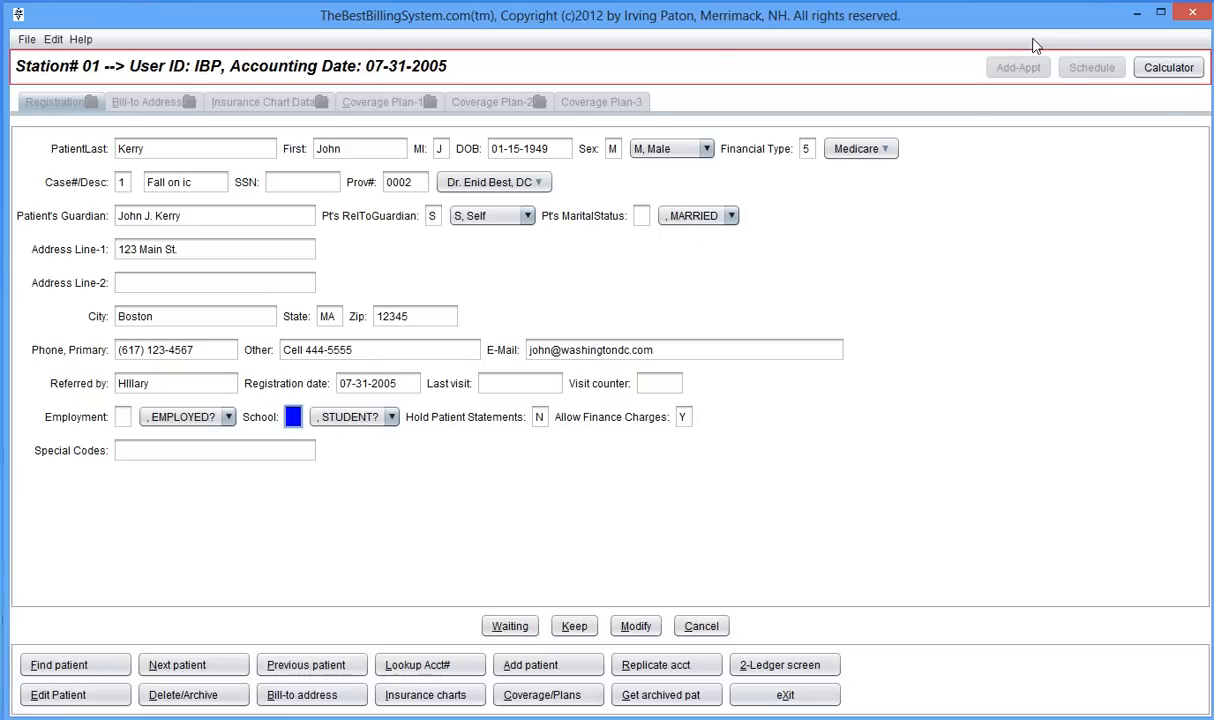
{"action": "key", "text": "Tab"}
{"action": "key", "text": "Tab"}
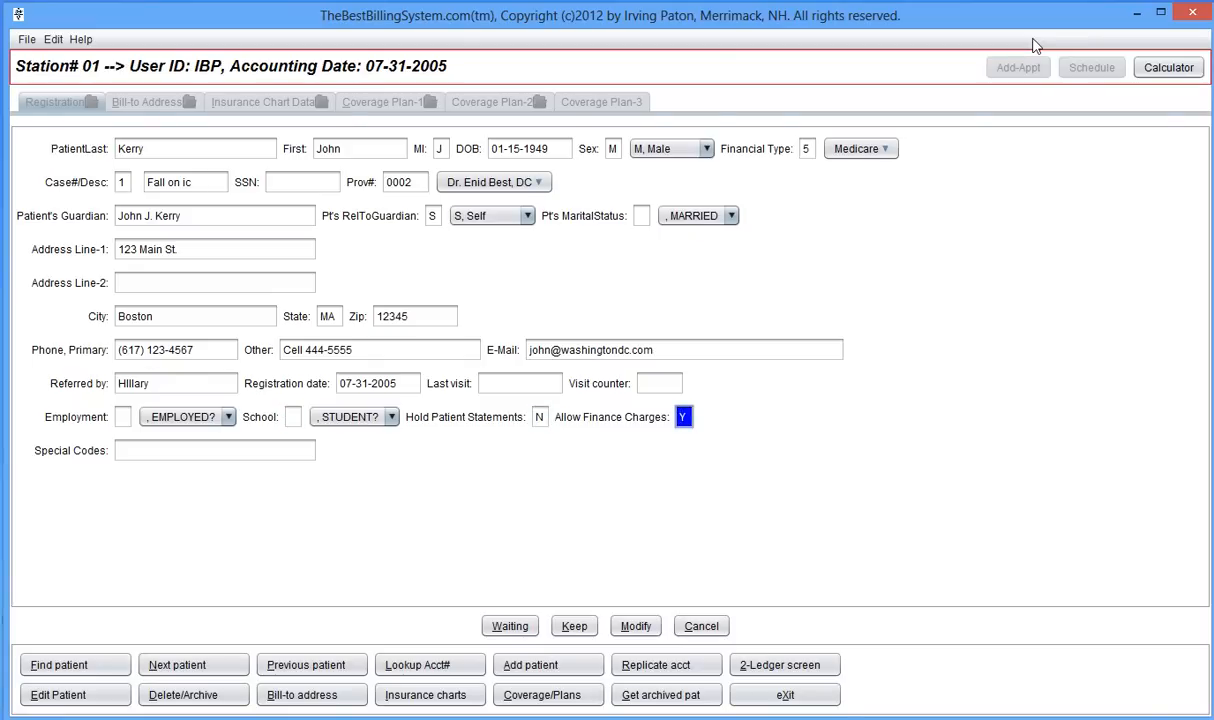
{"action": "key", "text": "Tab"}
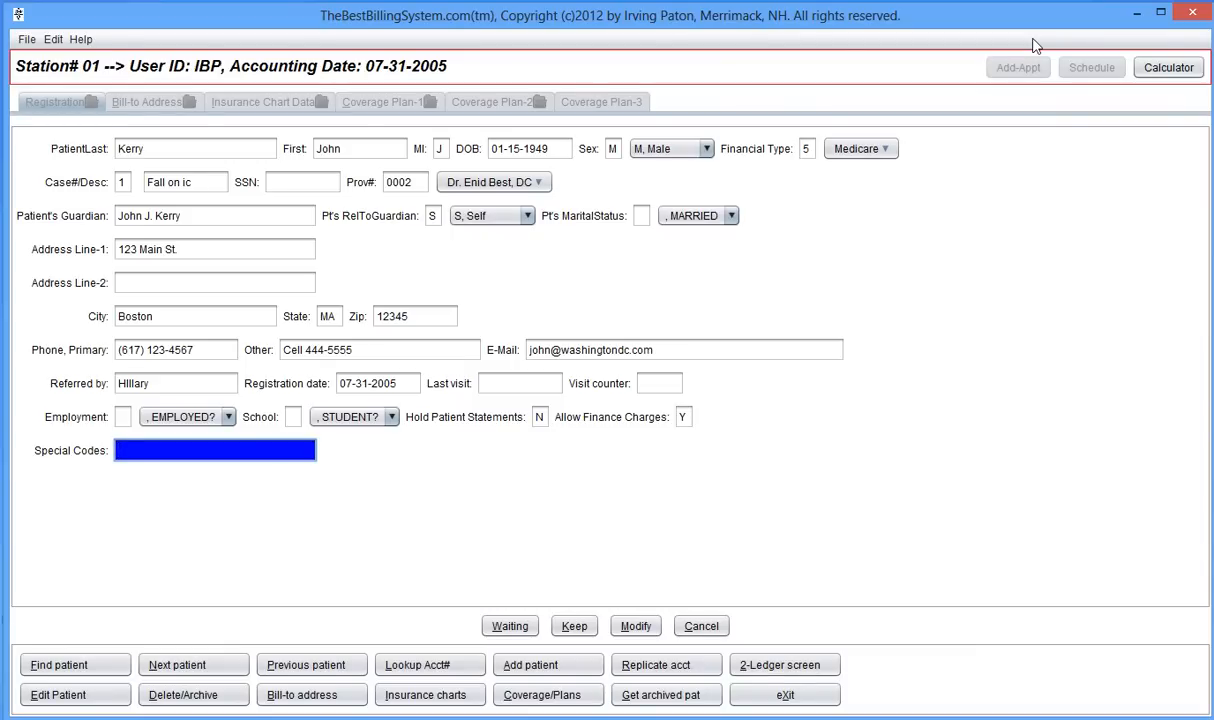
- Save the registration as a new patient and begin adding an insurance coverage plan
{"action": "key", "text": "Tab"}
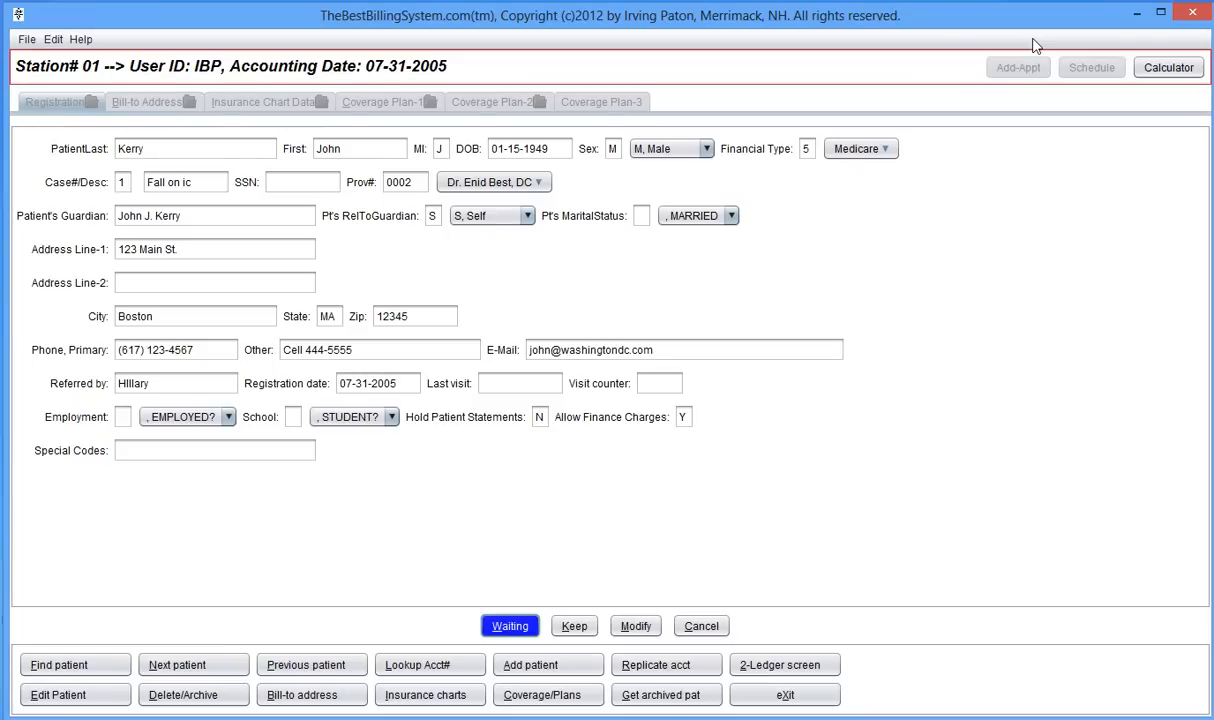
{"action": "key", "text": "Return"}
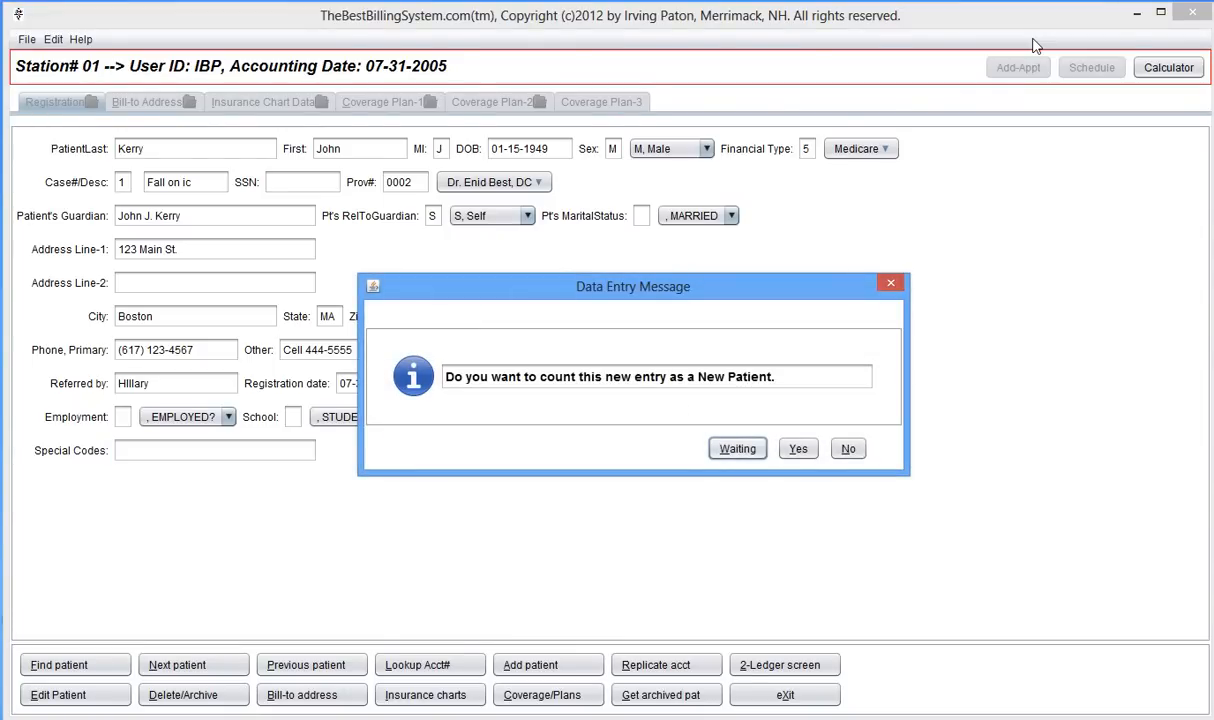
{"action": "key", "text": "y"}
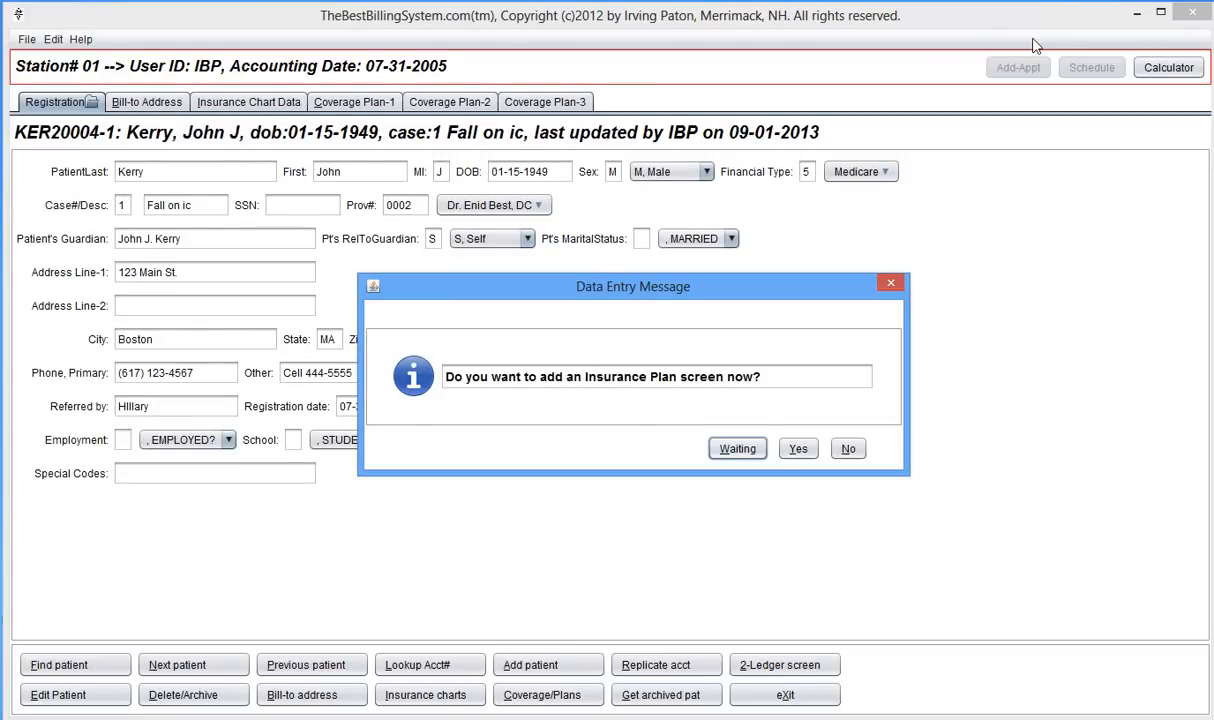
{"action": "key", "text": "y"}
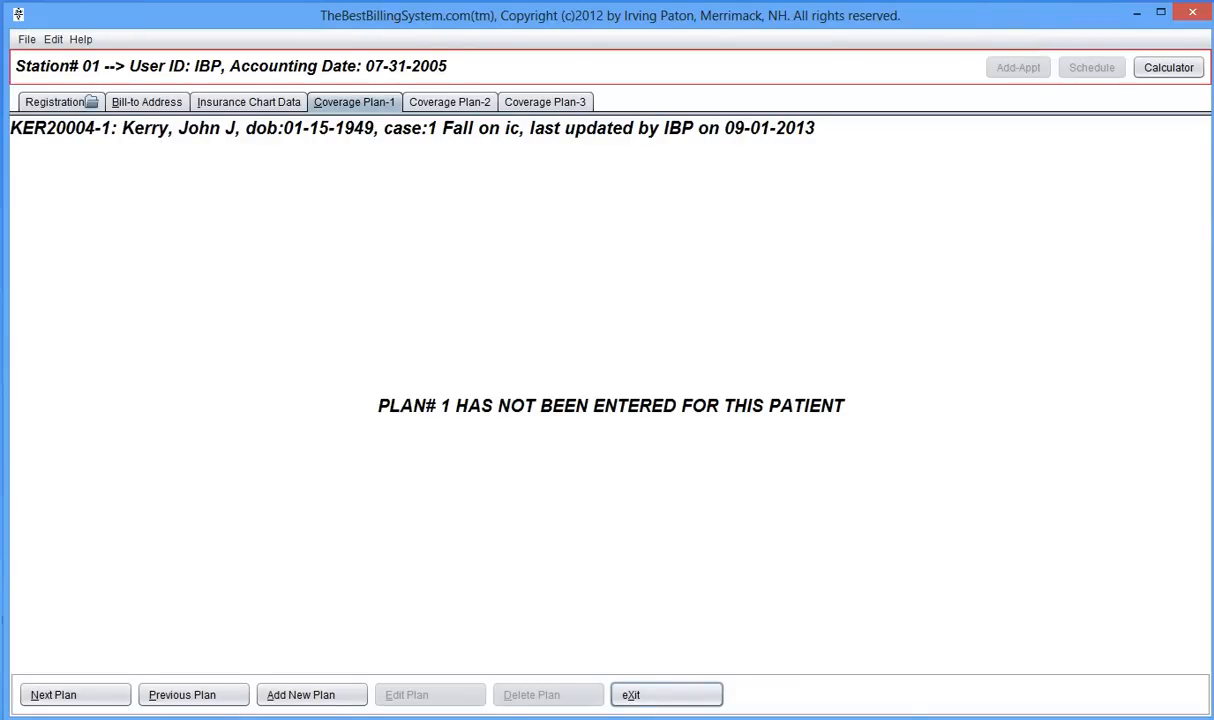
{"action": "left_click", "coordinate": [288, 697]}
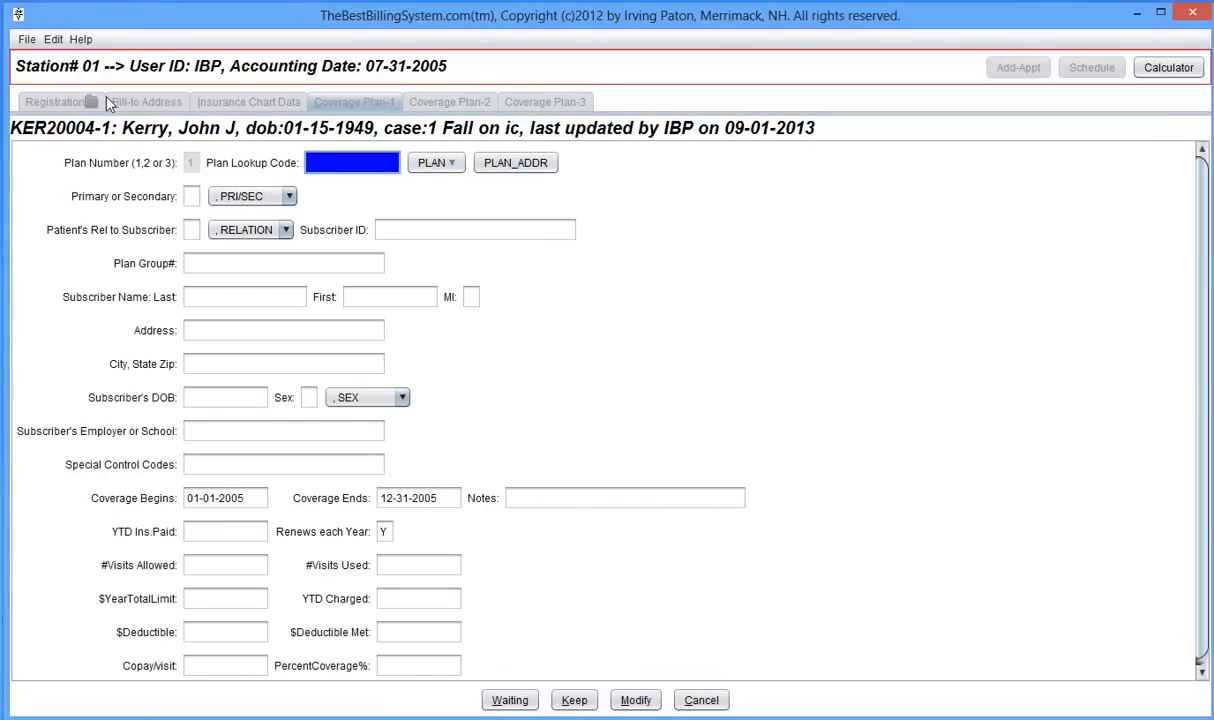
- Choose Medicaid as the primary plan with the patient as self-subscriber and enter the subscriber ID
{"action": "left_click", "coordinate": [428, 162]}
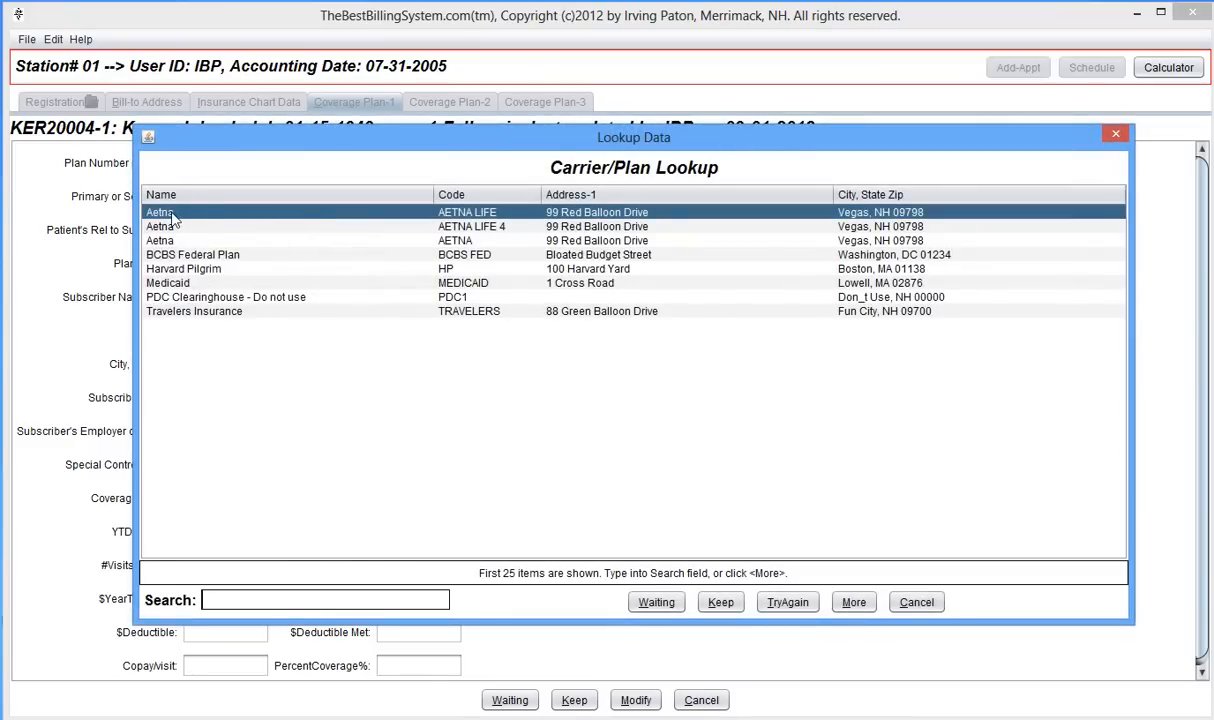
{"action": "left_click", "coordinate": [172, 284]}
{"action": "double_click", "coordinate": [172, 284]}
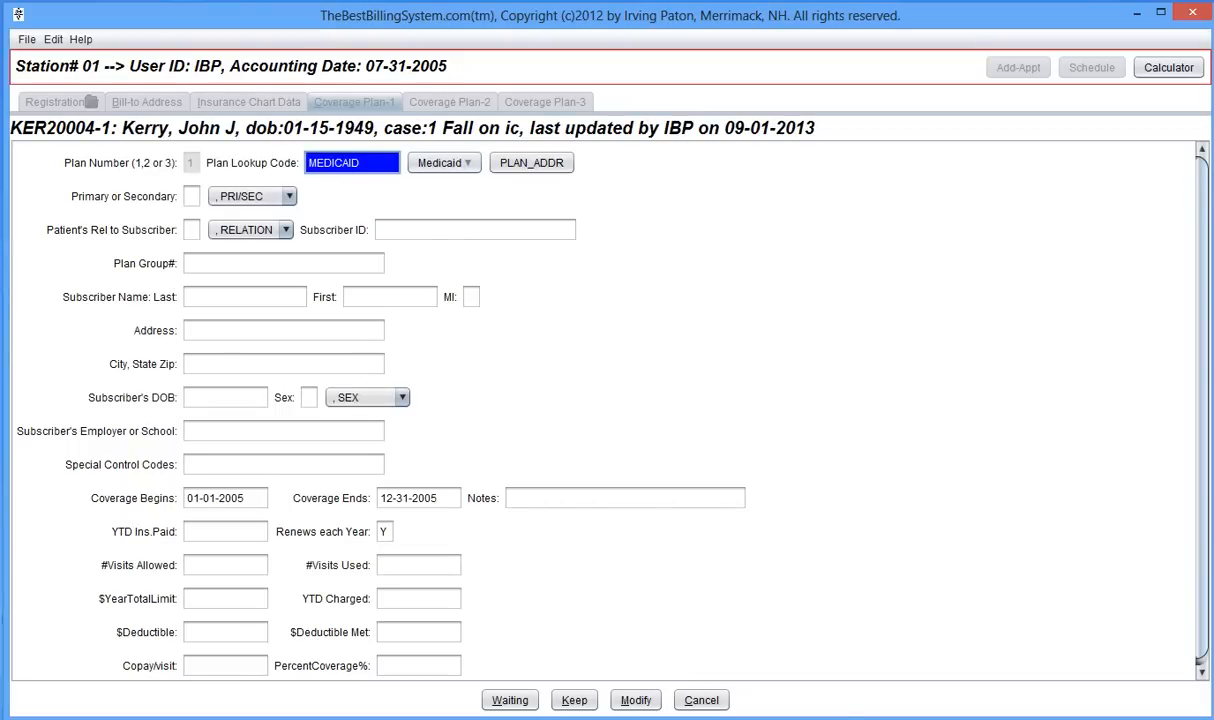
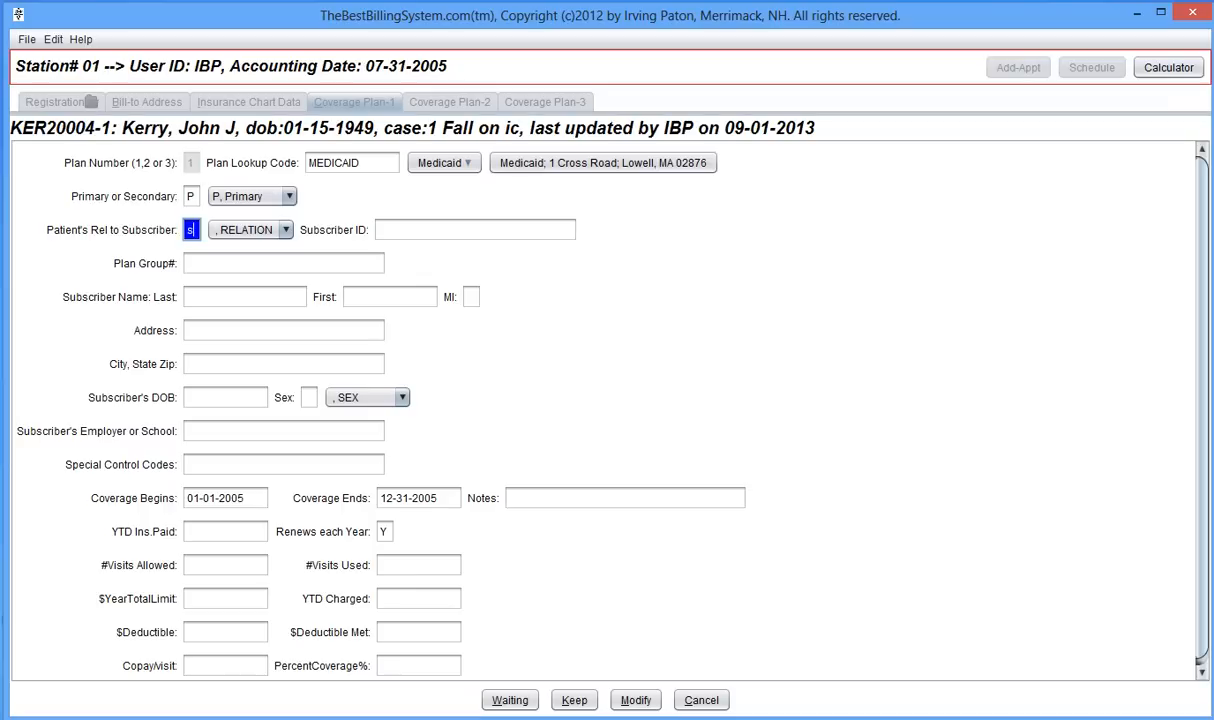
{"action": "key", "text": "Return"}
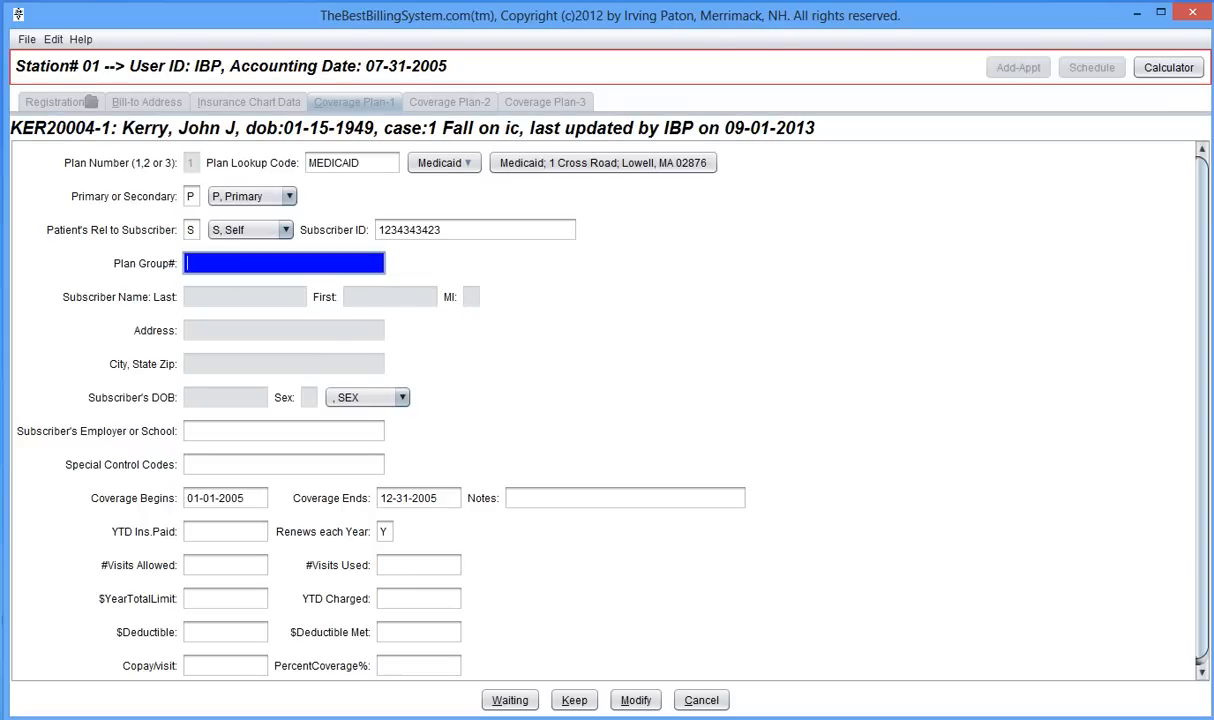
{"action": "key", "text": "Return"}
{"action": "key", "text": "Return"}
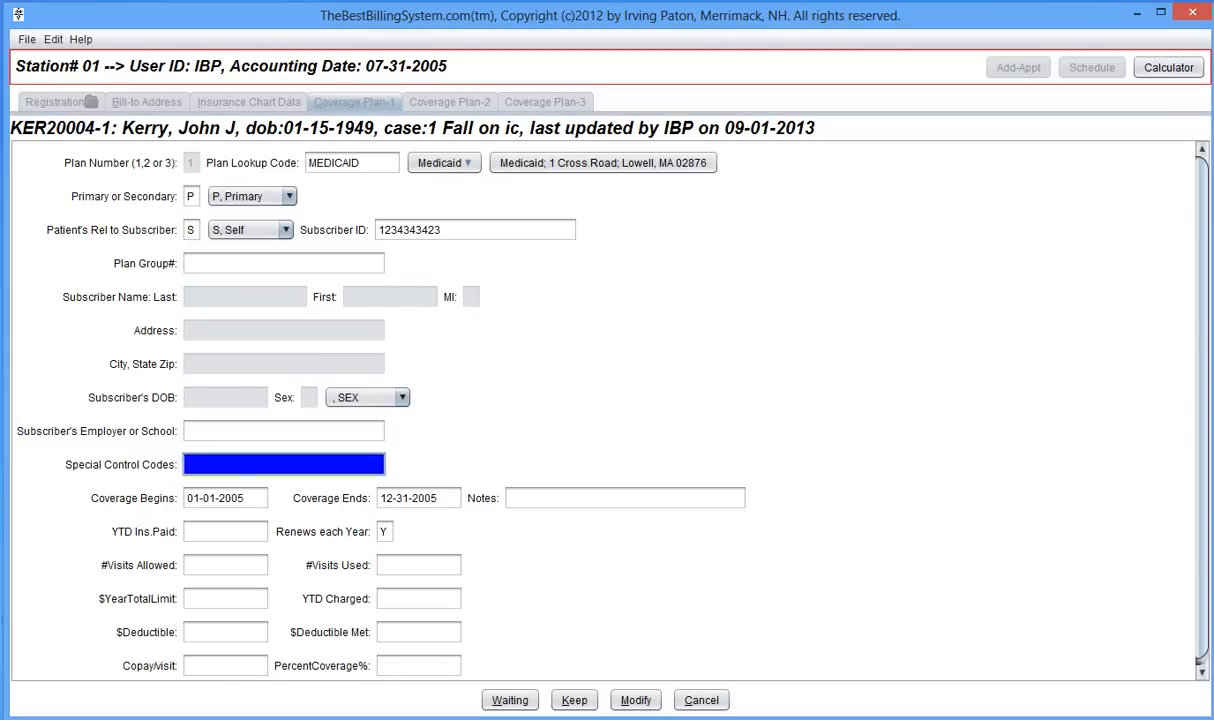
{"action": "key", "text": "Return"}
{"action": "key", "text": "Return"}
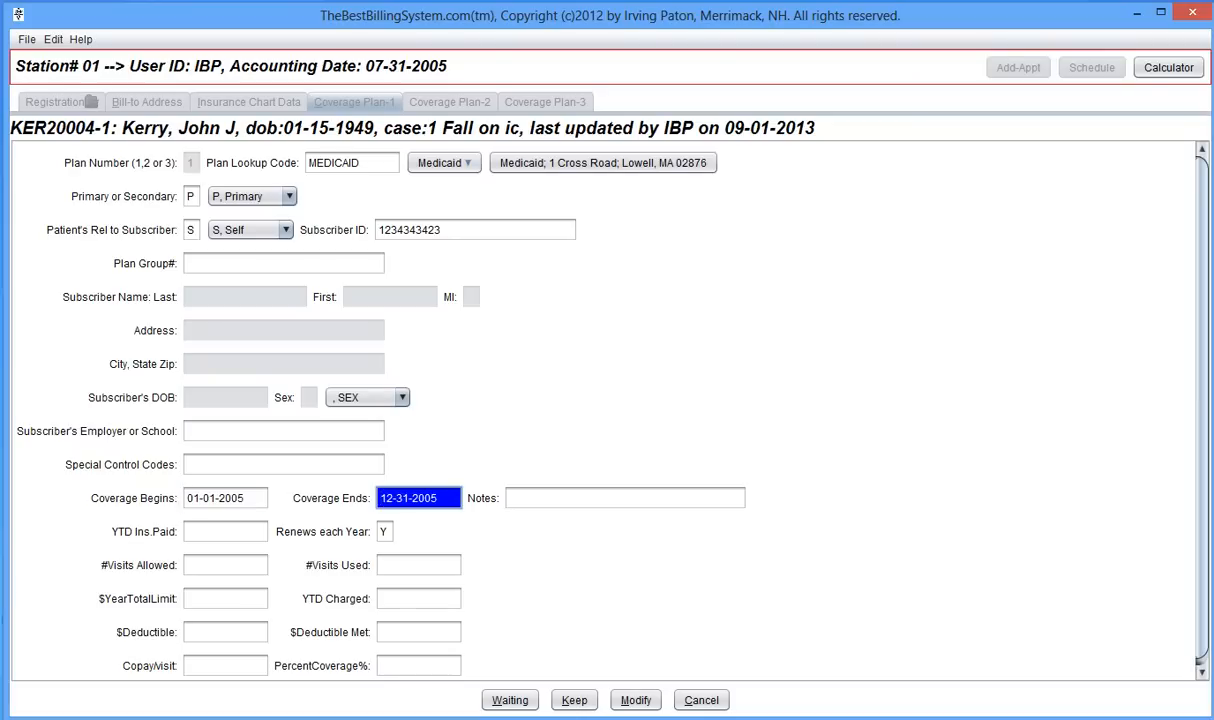
{"action": "key", "text": "Return"}
{"action": "key", "text": "Return"}
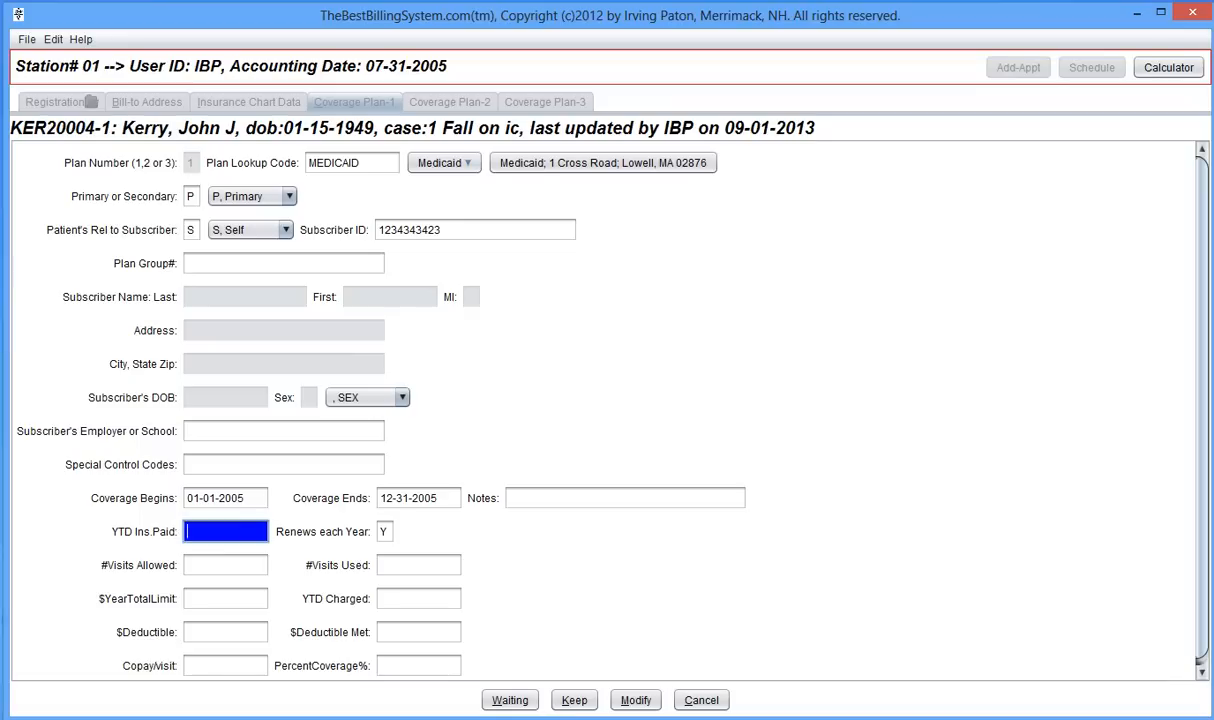
- Enter 10 allowed visits, a 100 deductible and 15 copay per visit, then save the Medicaid plan
{"action": "key", "text": "Tab"}
{"action": "key", "text": "Tab"}
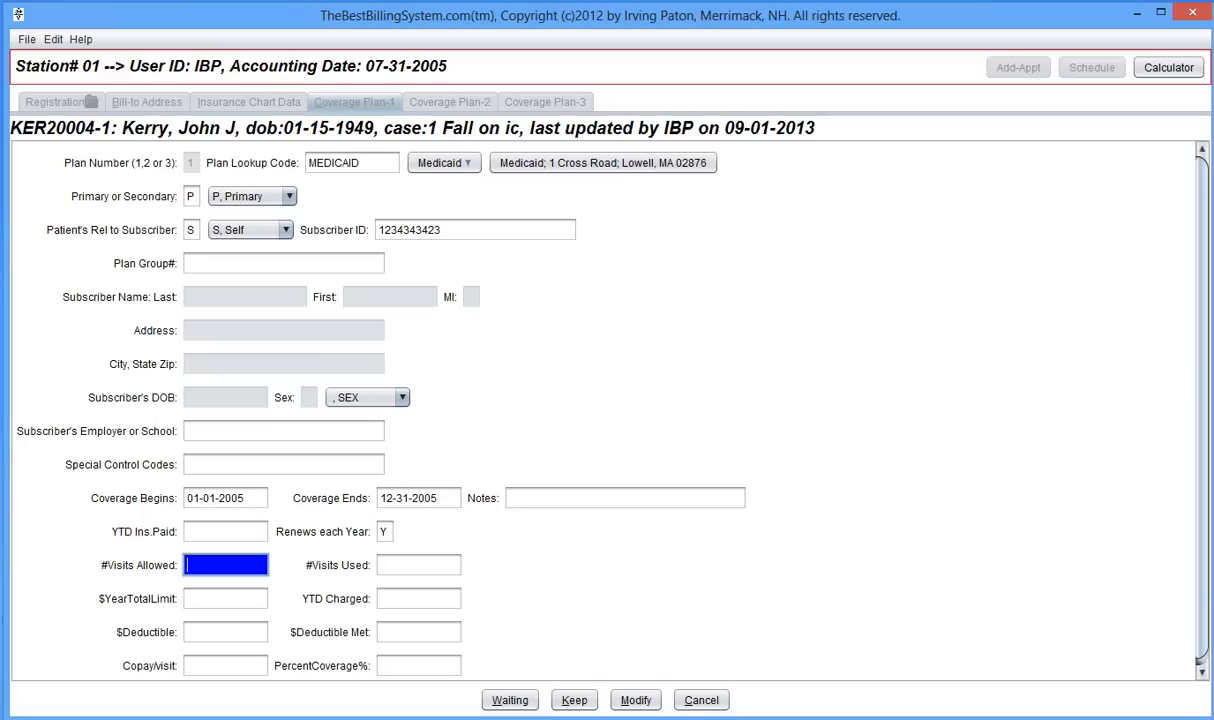
{"action": "type", "text": "10"}
{"action": "key", "text": "Tab"}
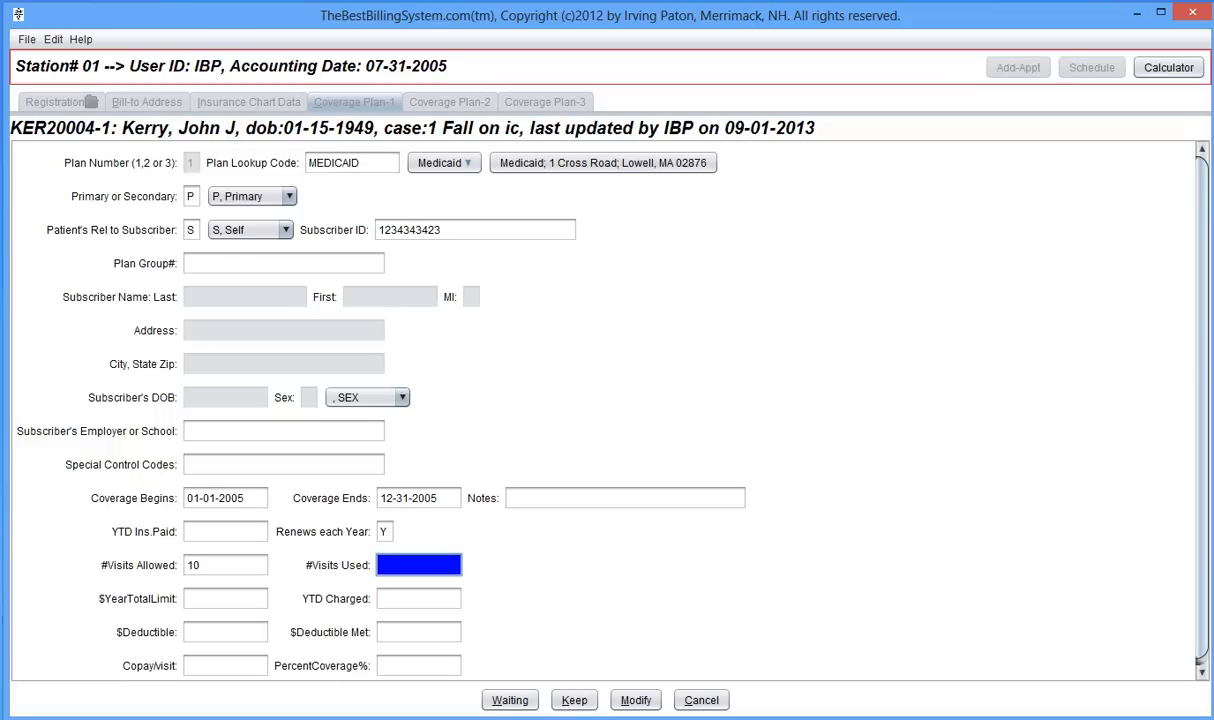
{"action": "key", "text": "Tab"}
{"action": "key", "text": "Tab"}
{"action": "key", "text": "Tab"}
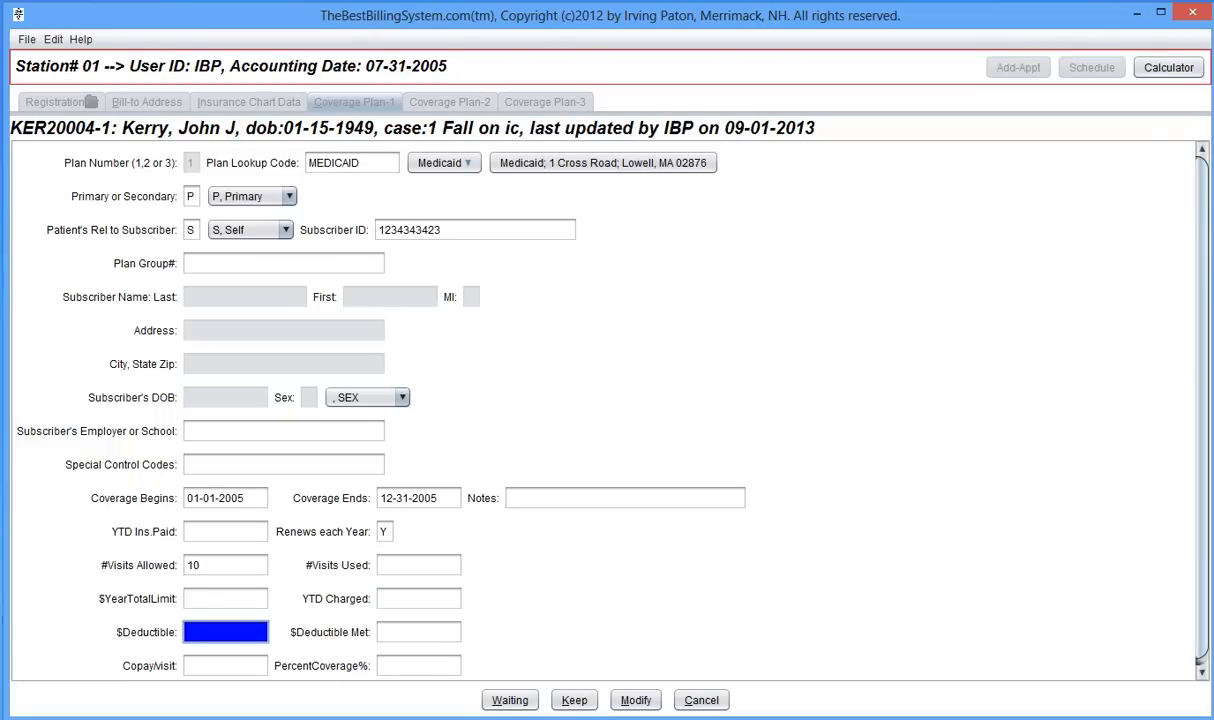
{"action": "type", "text": "100"}
{"action": "key", "text": "Tab"}
{"action": "key", "text": "Tab"}
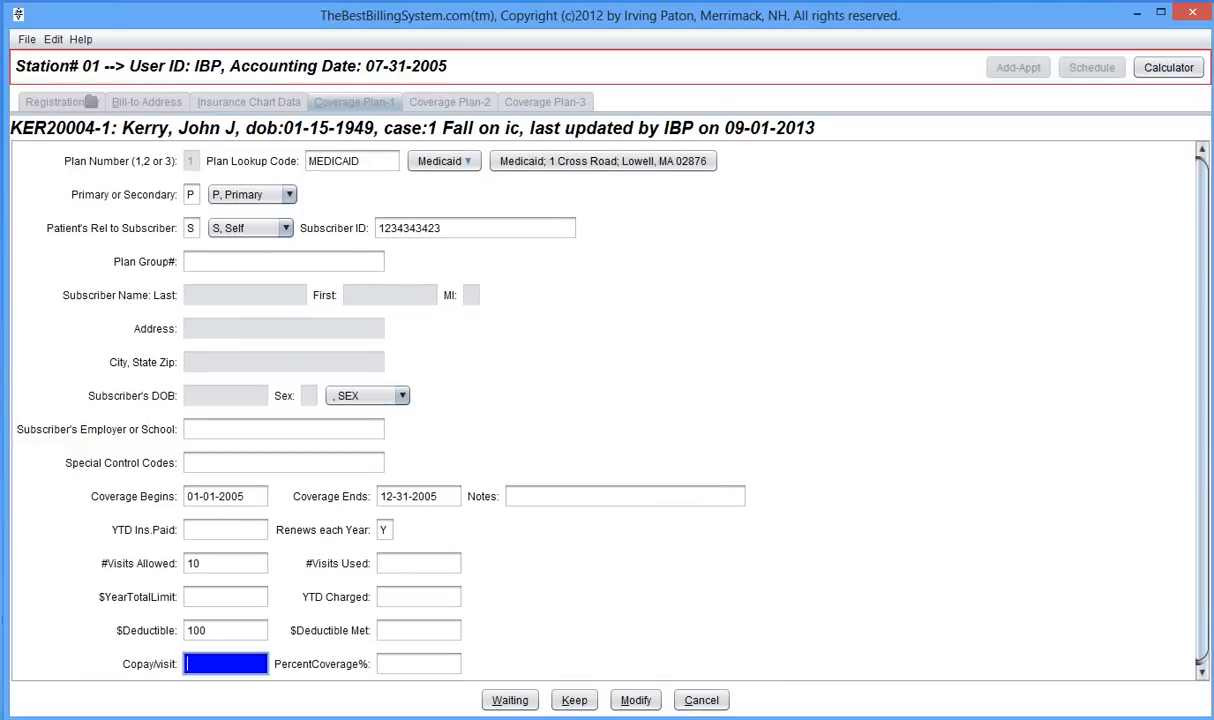
{"action": "type", "text": "15"}
{"action": "key", "text": "Tab"}
{"action": "key", "text": "Tab"}
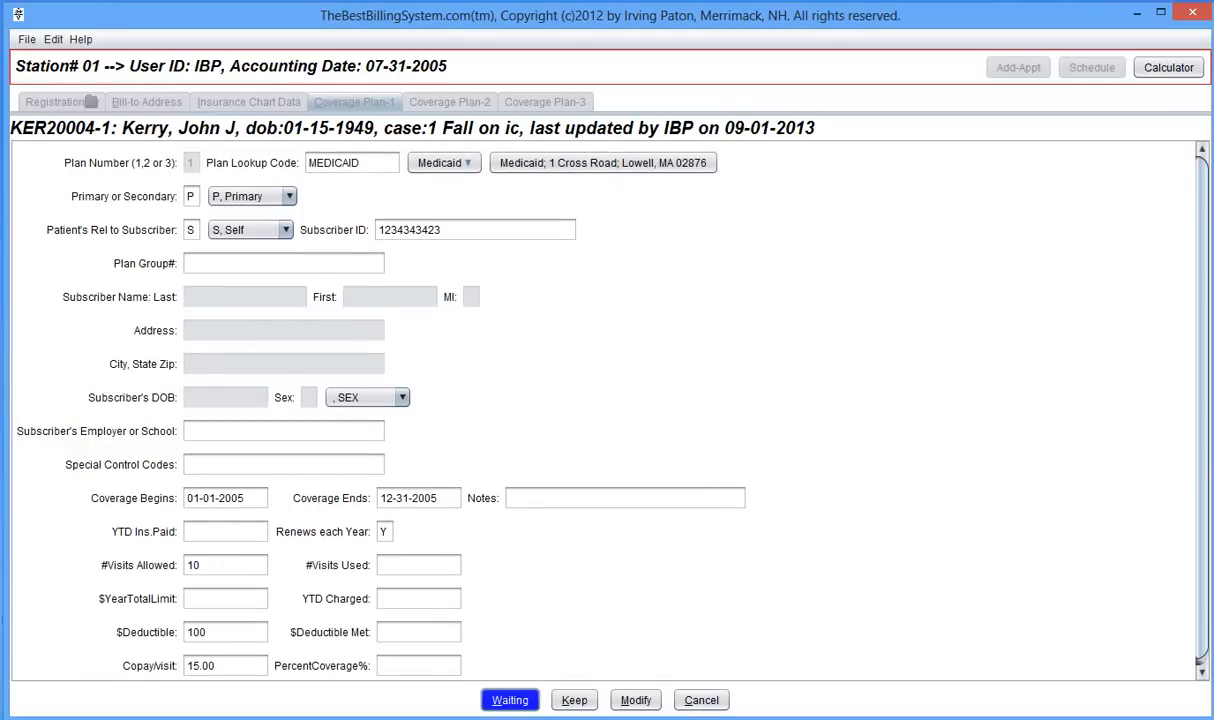
{"action": "key", "text": "Return"}
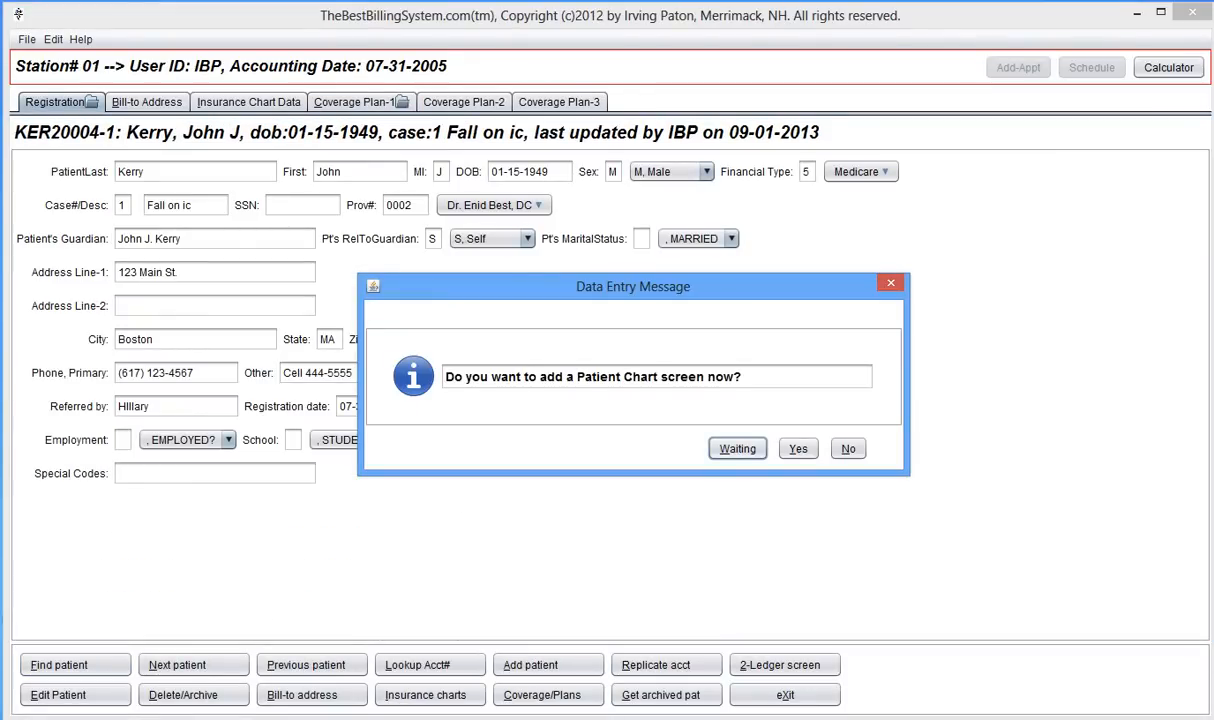
{"action": "key", "text": "y"}
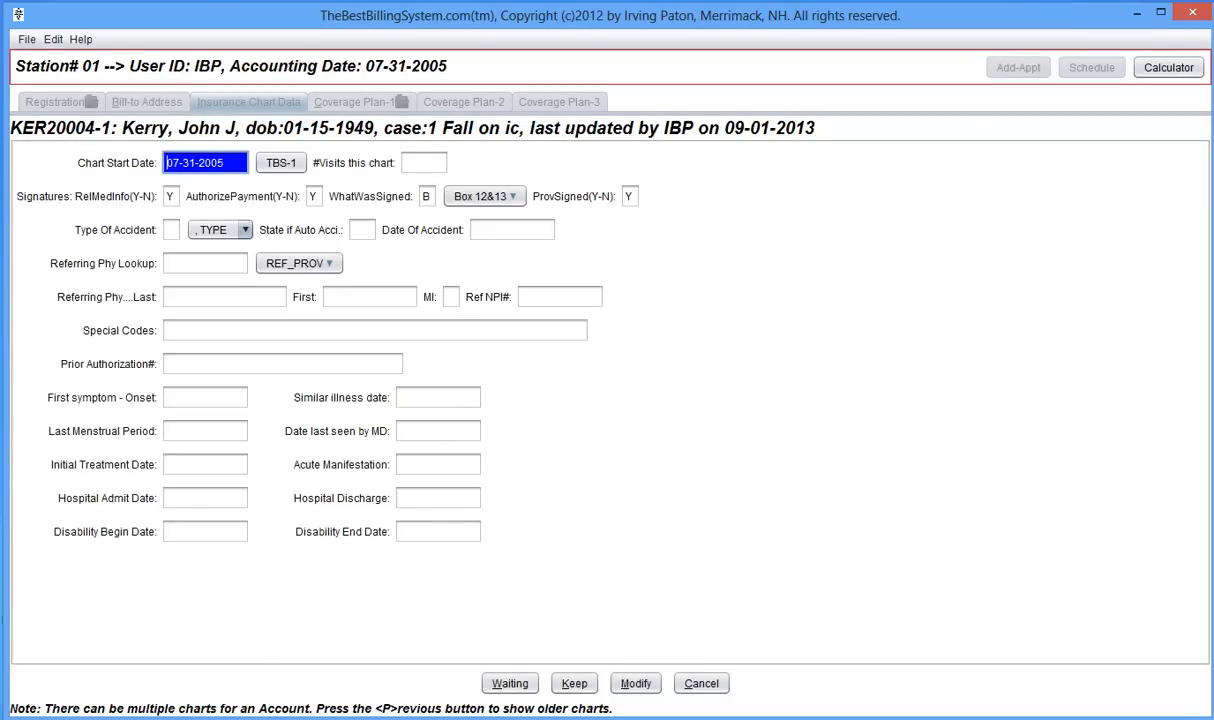
{"action": "left_click", "coordinate": [424, 162]}
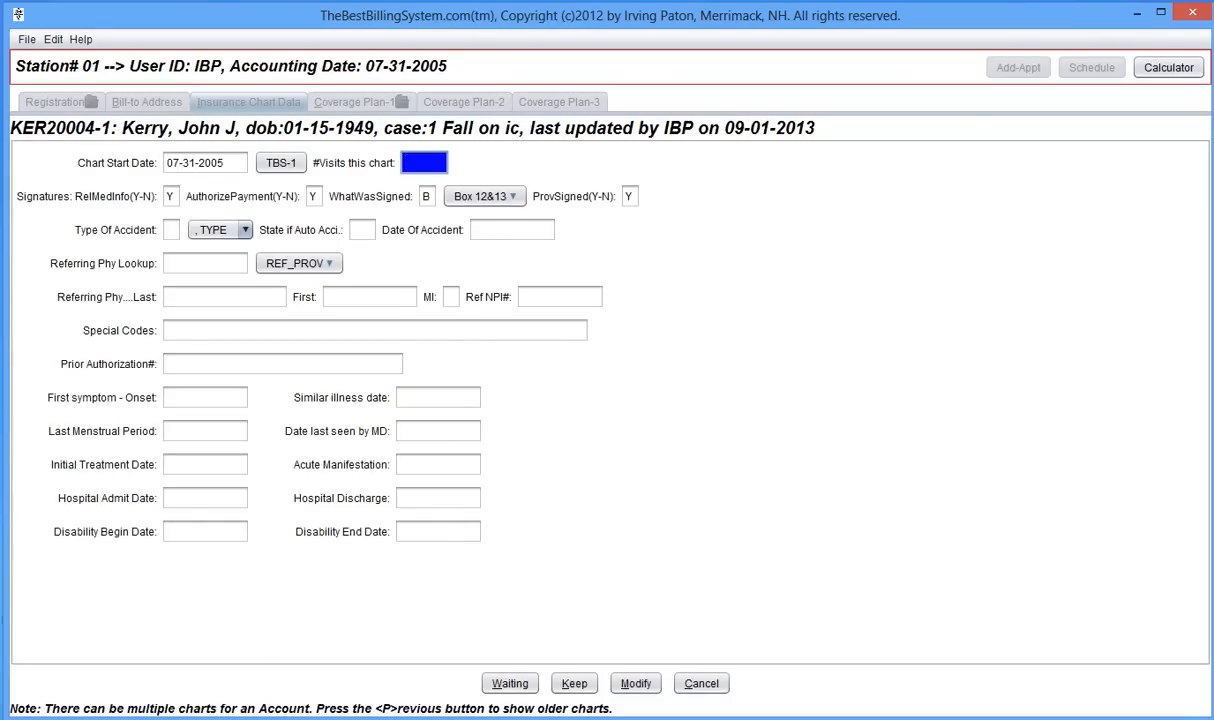
{"action": "left_click", "coordinate": [170, 196]}
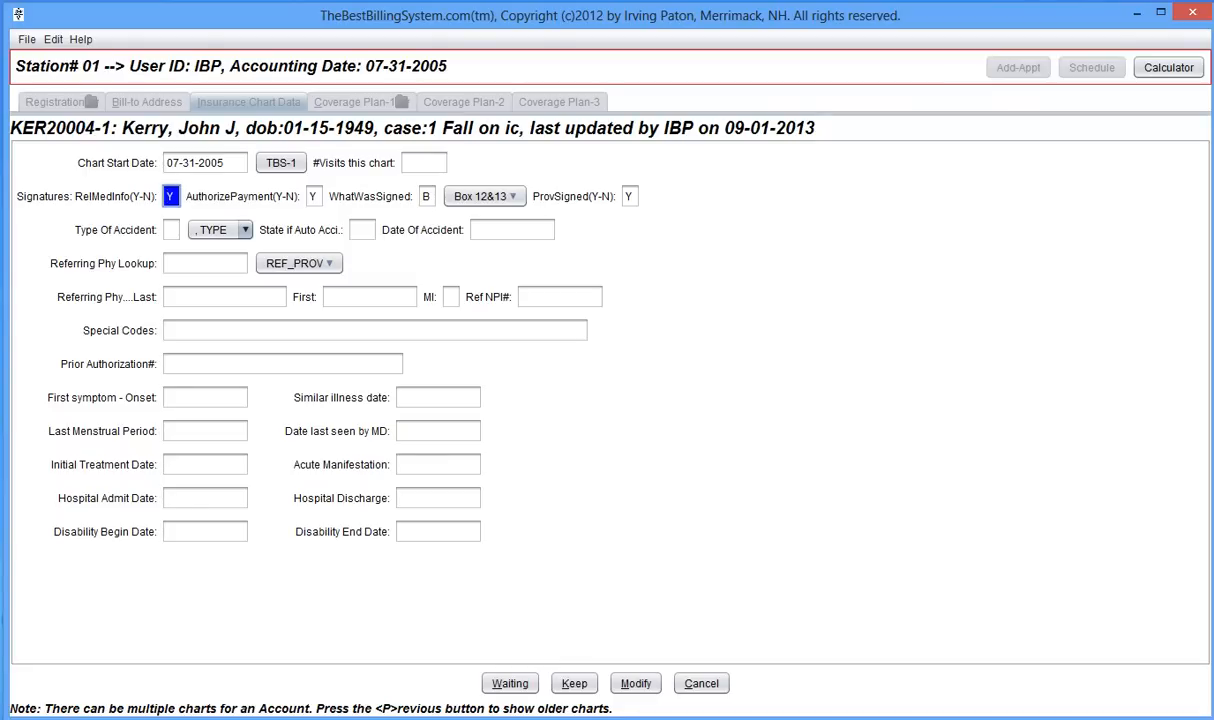
{"action": "key", "text": "Tab"}
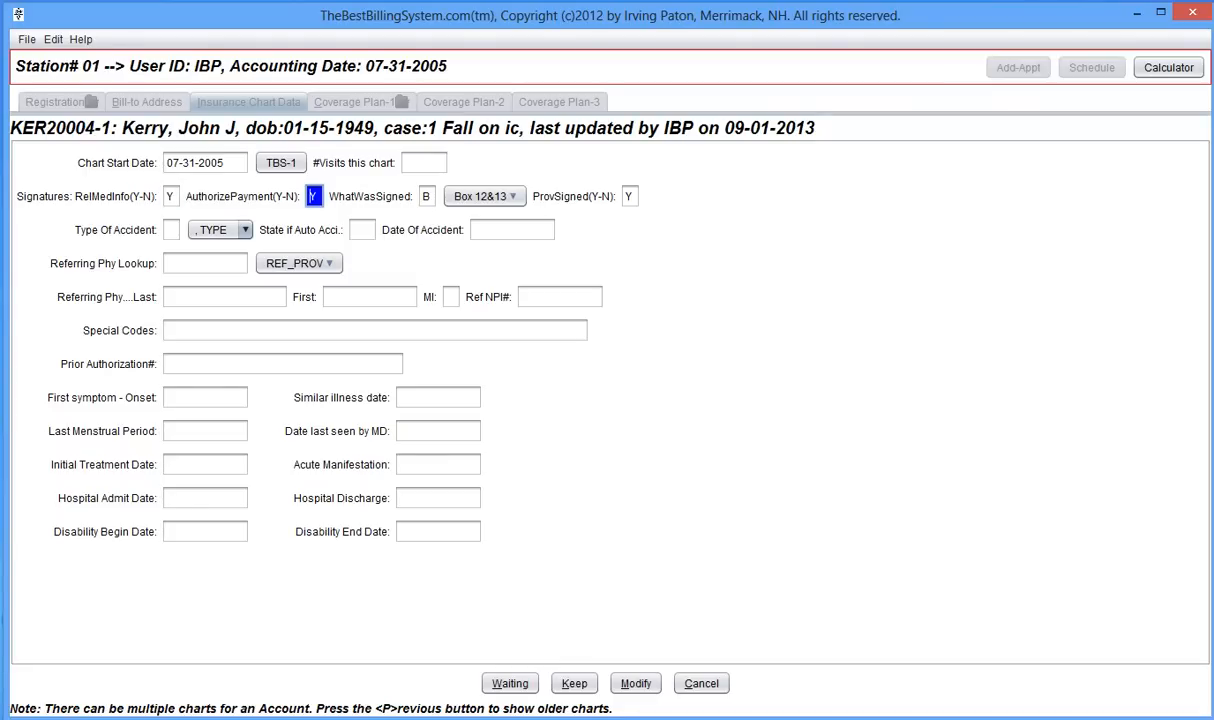
{"action": "key", "text": "Tab"}
{"action": "key", "text": "Tab"}
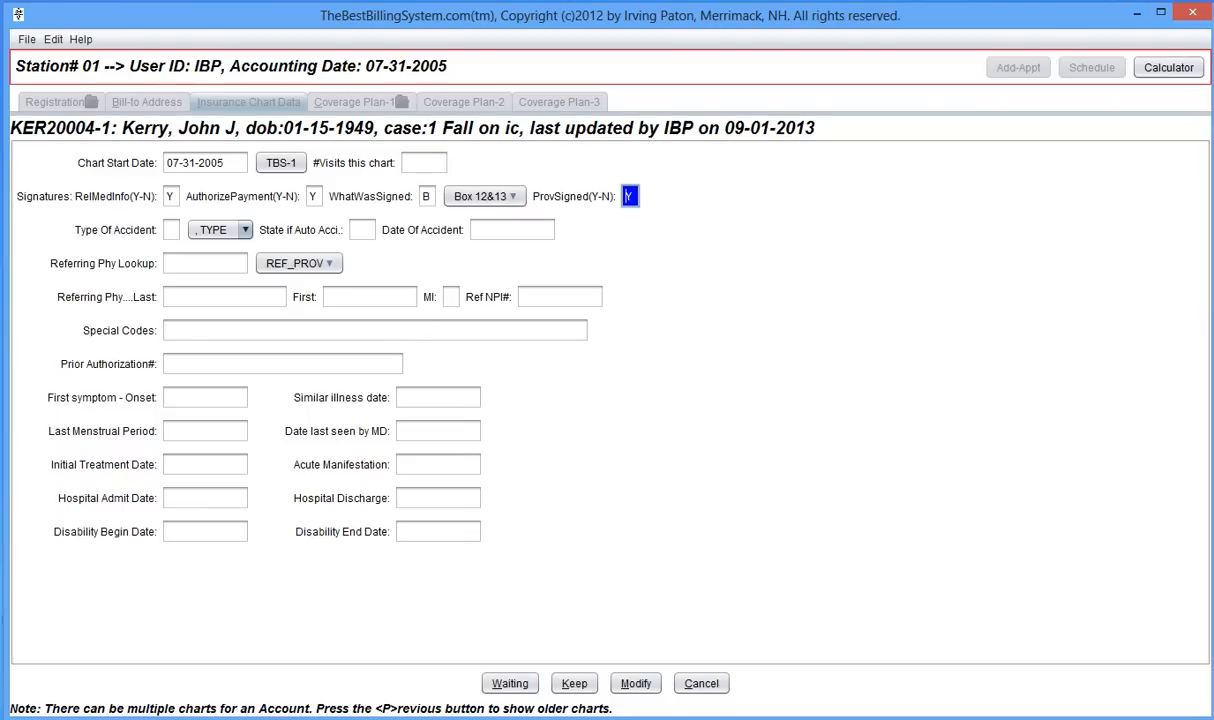
{"action": "key", "text": "Tab"}
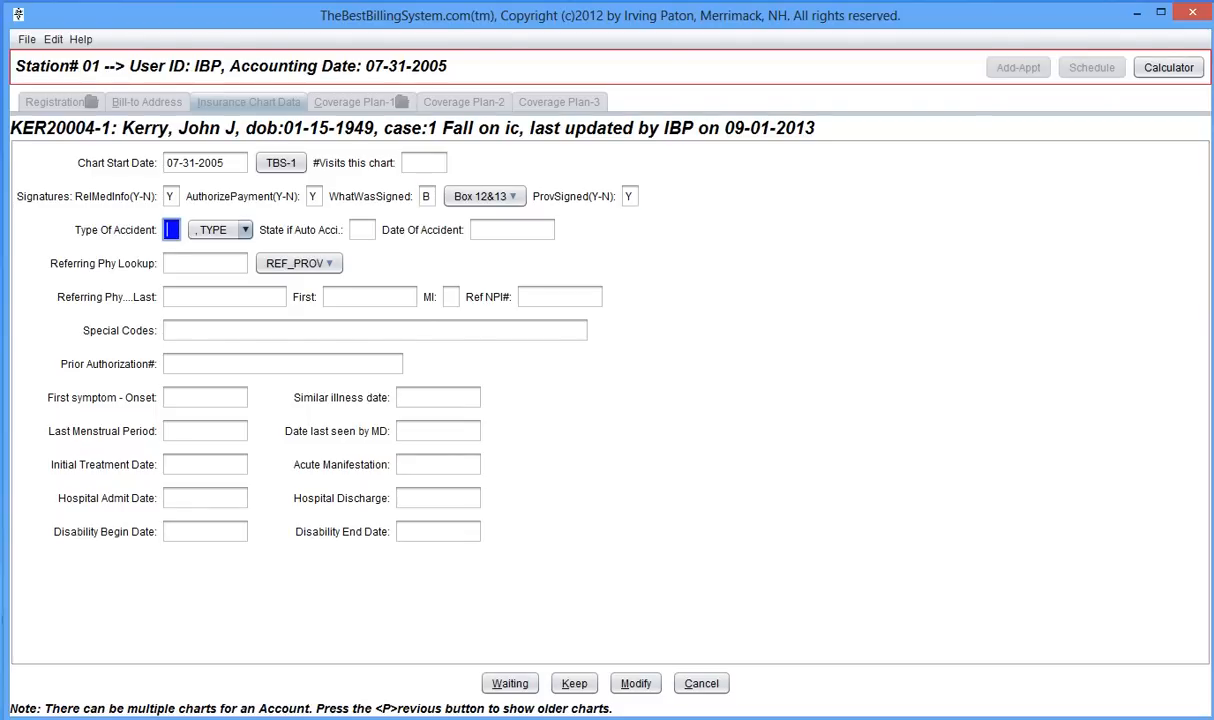
{"action": "key", "text": "Tab"}
{"action": "key", "text": "Tab"}
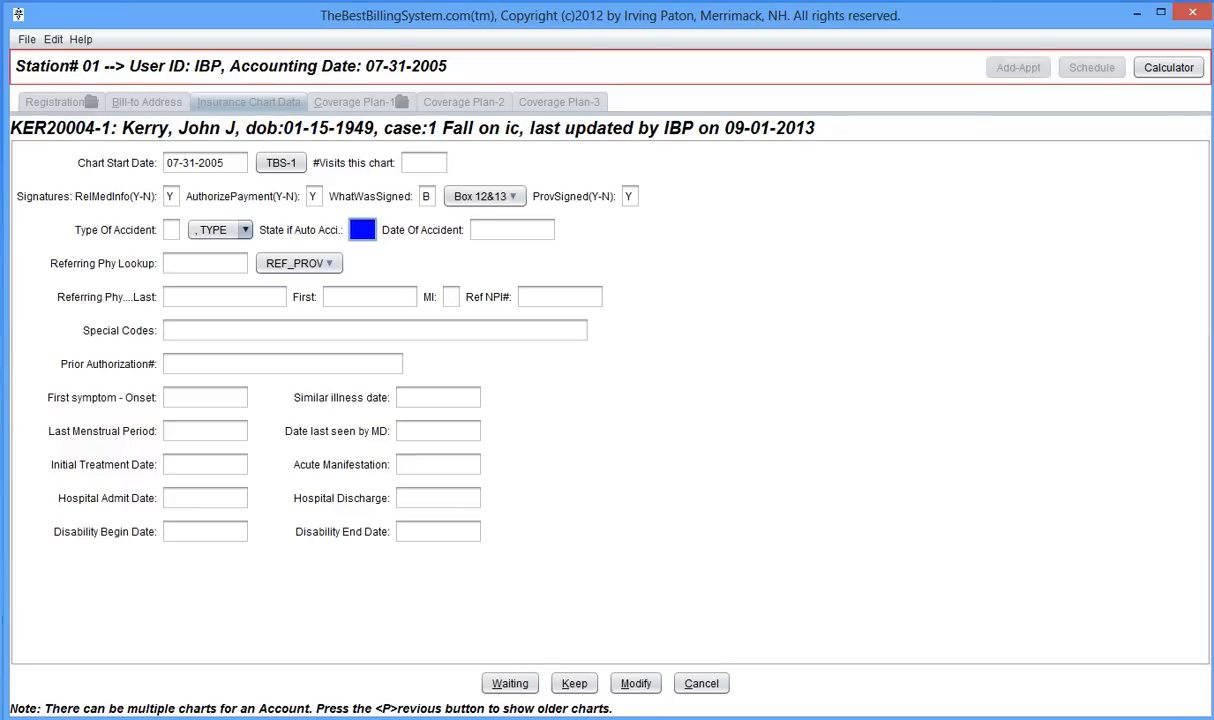
{"action": "key", "text": "Tab"}
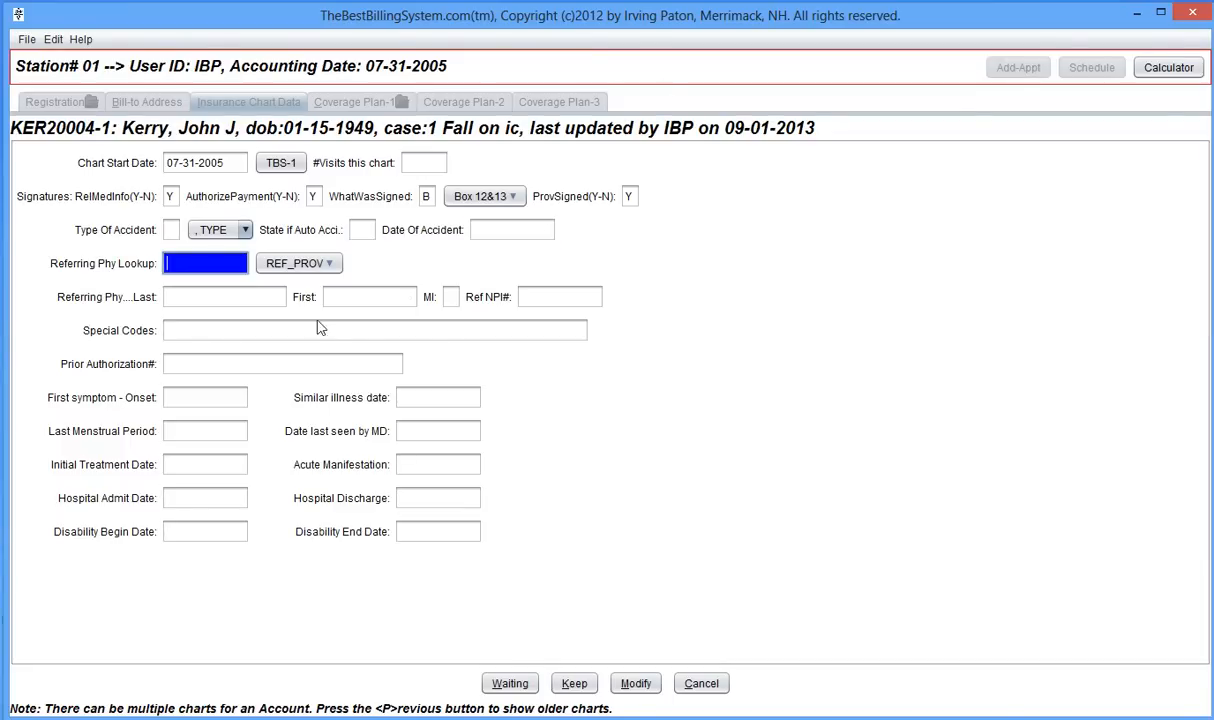
- Pick KILDARE as the referring provider and enter a first-symptom onset of 01-15-2005
{"action": "left_click", "coordinate": [329, 265]}
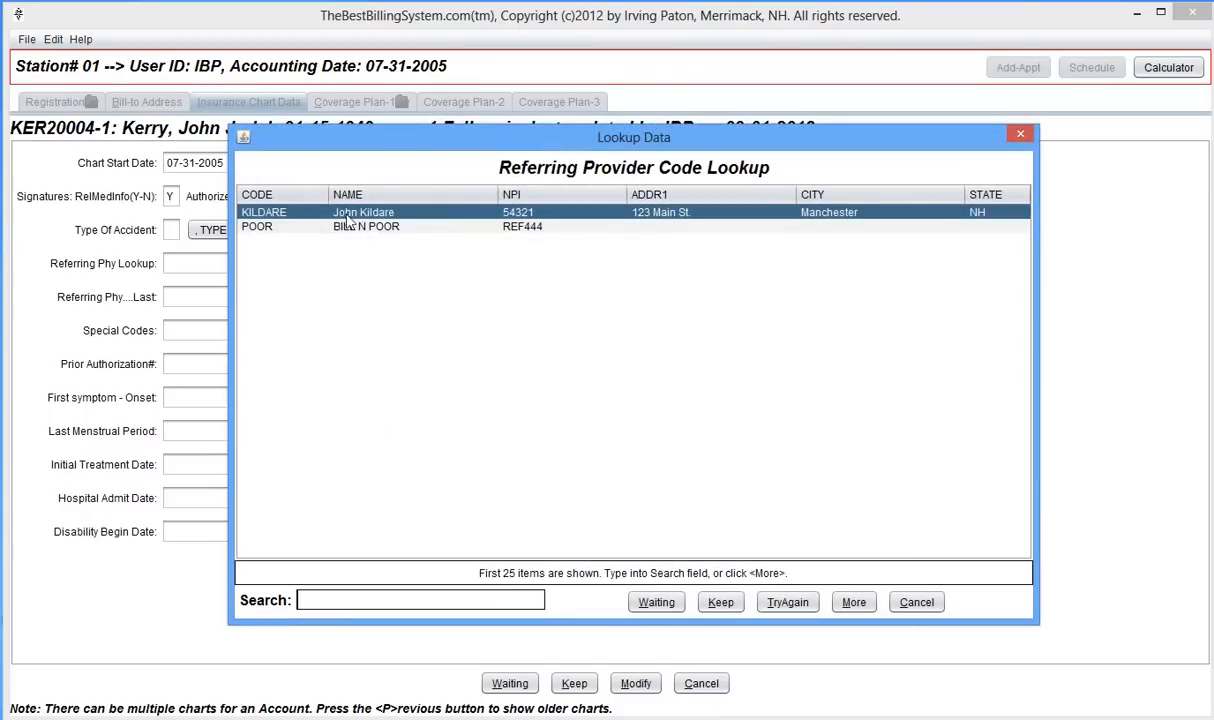
{"action": "double_click", "coordinate": [338, 212]}
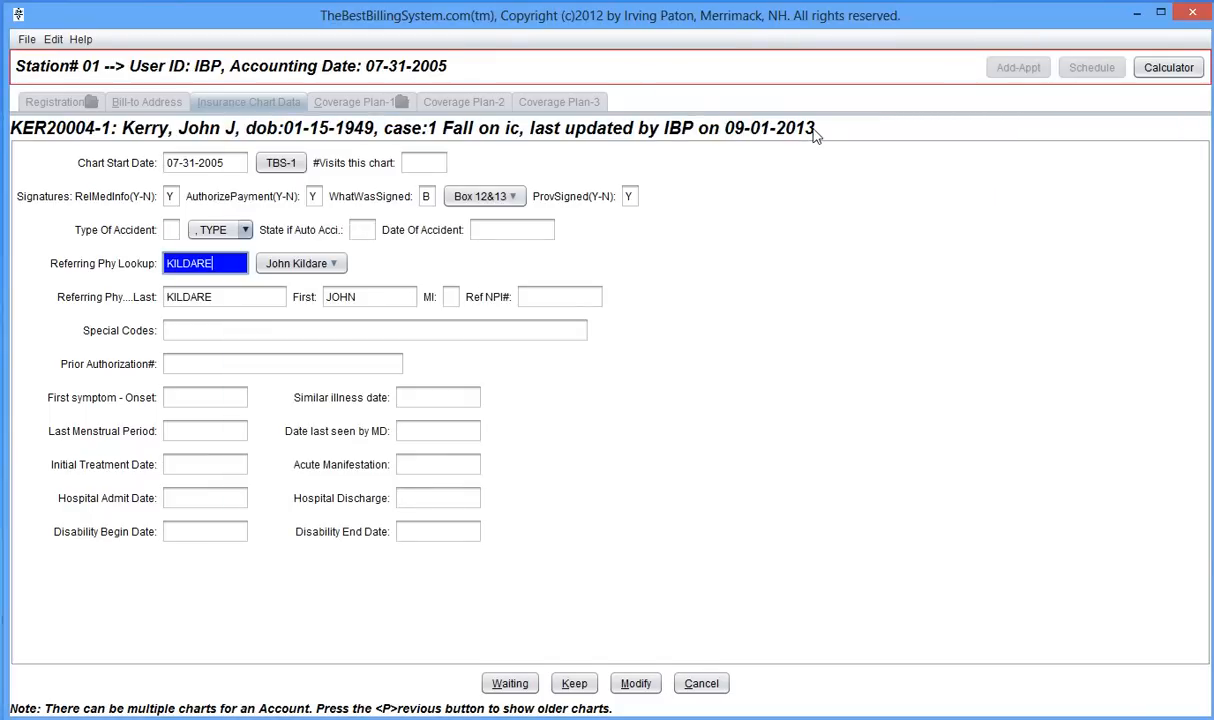
{"action": "key", "text": "Tab"}
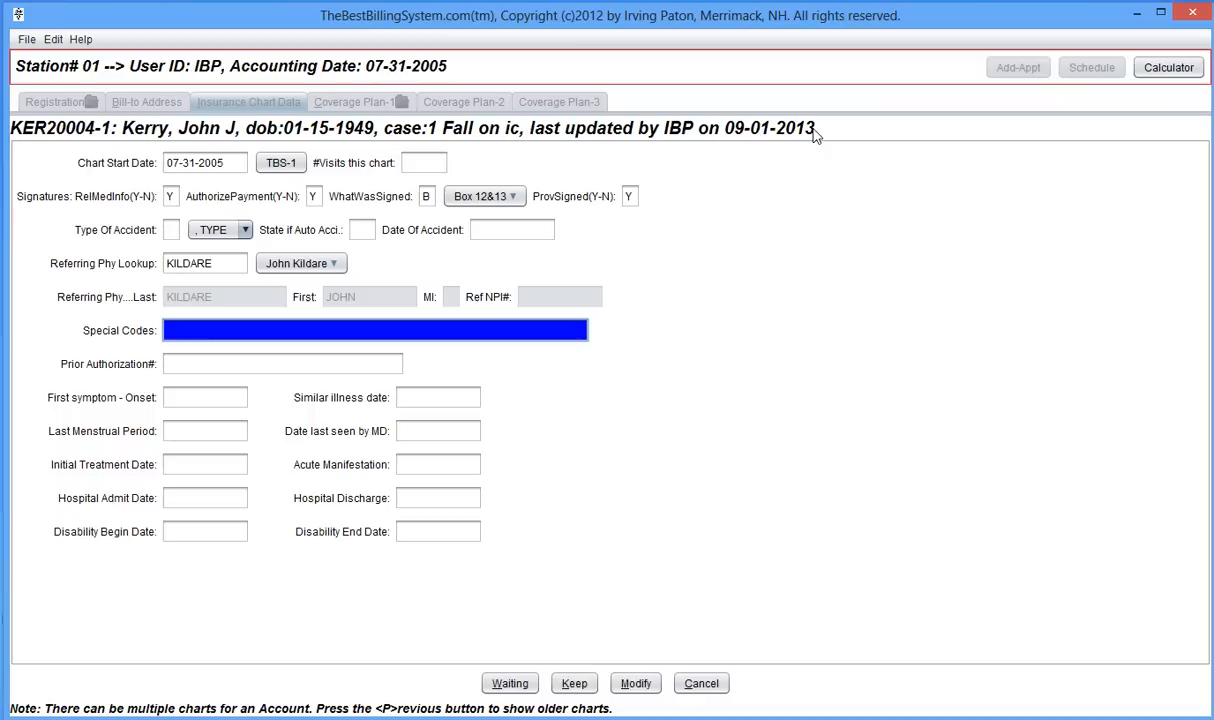
{"action": "key", "text": "Tab"}
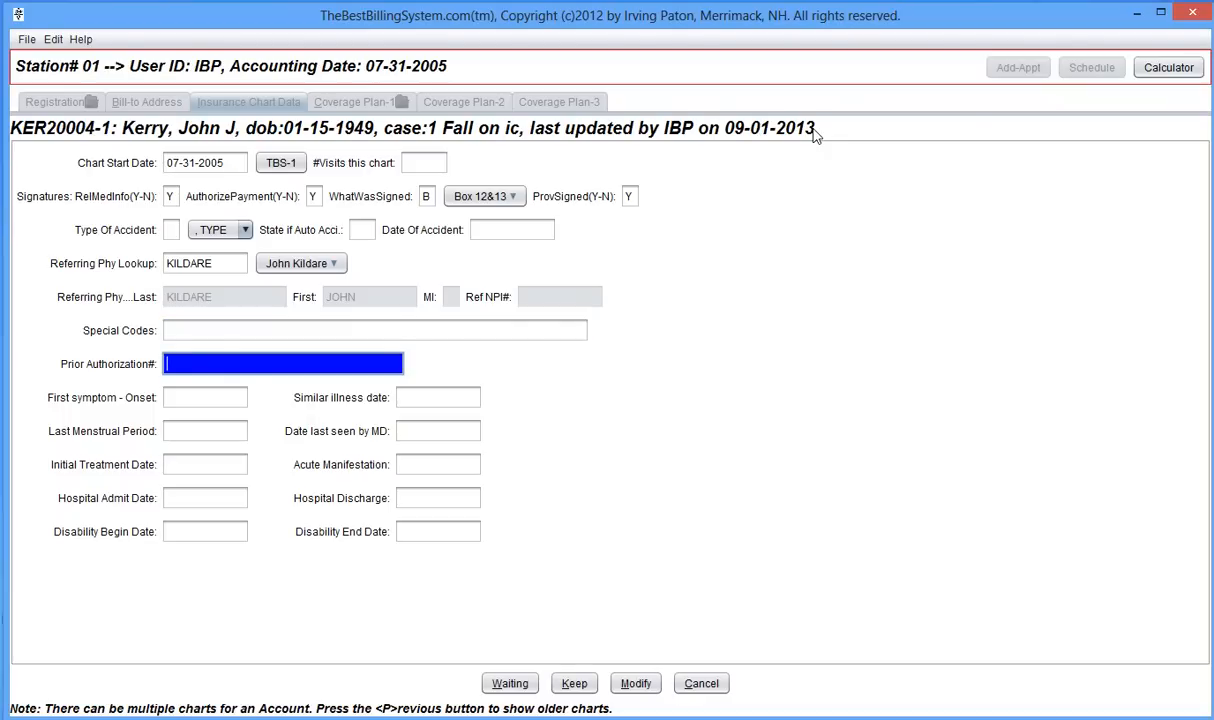
{"action": "key", "text": "Tab"}
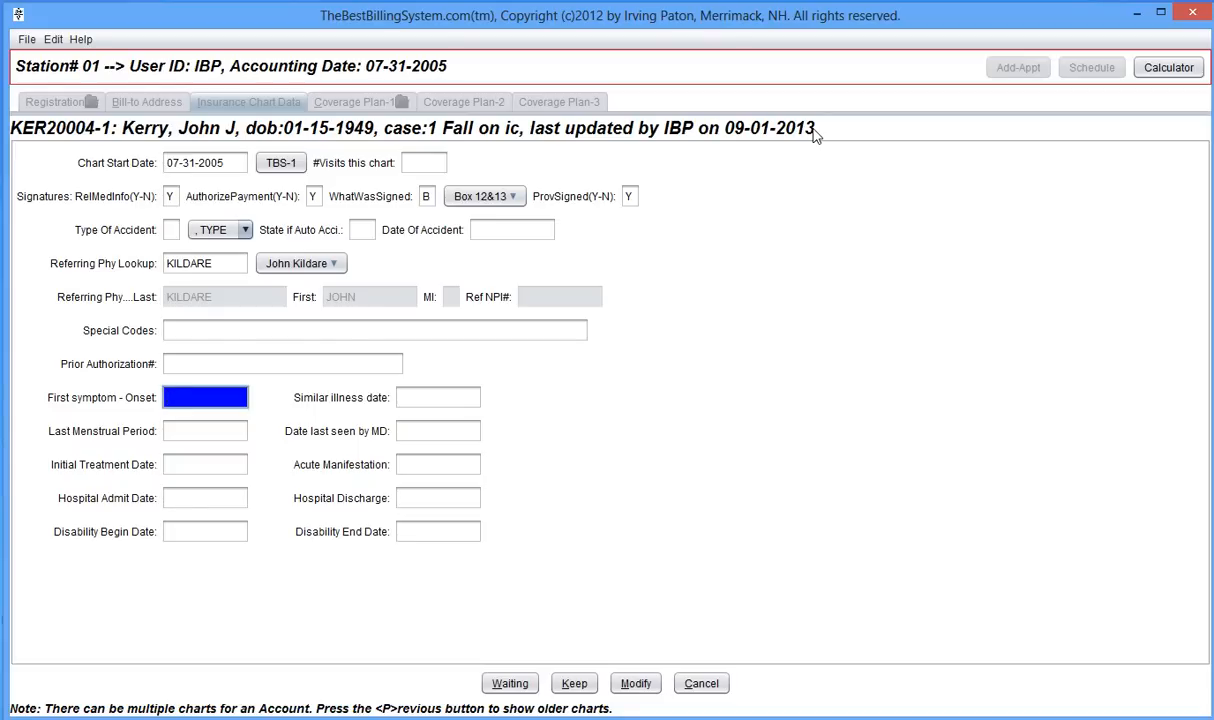
{"action": "type", "text": "01-"}
{"action": "type", "text": "15"}
{"action": "key", "text": "Tab"}
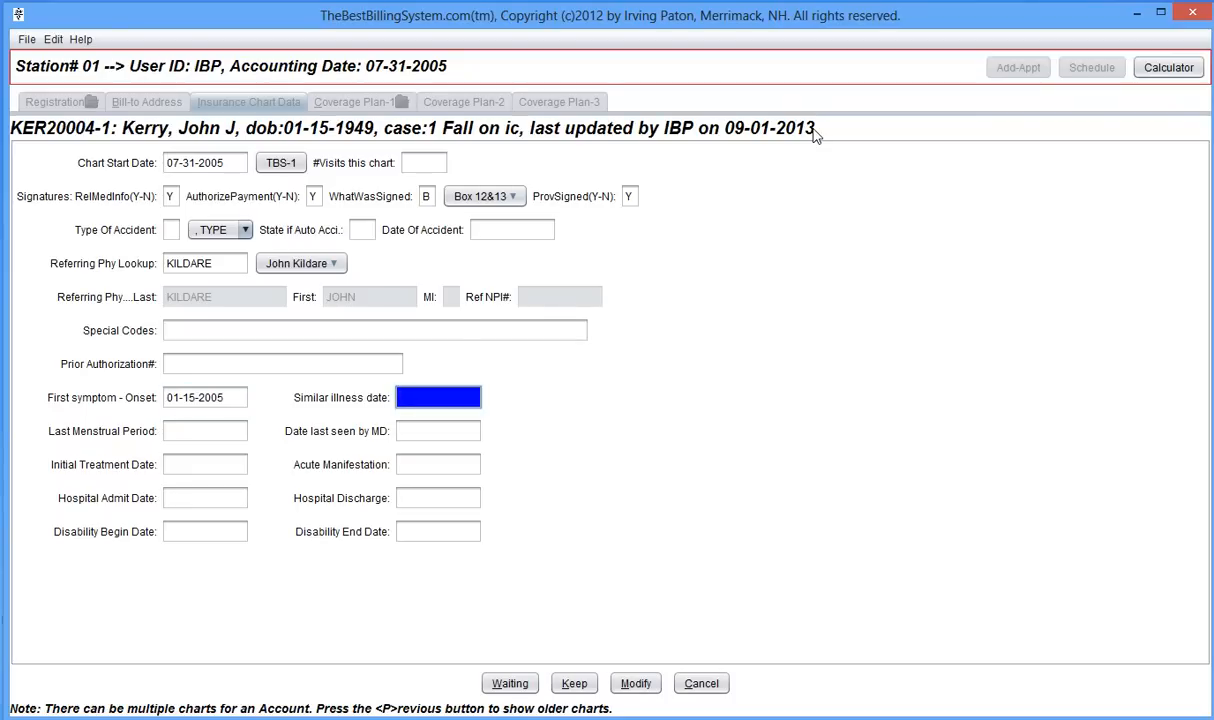
{"action": "key", "text": "Tab"}
{"action": "key", "text": "Tab"}
{"action": "key", "text": "Tab"}
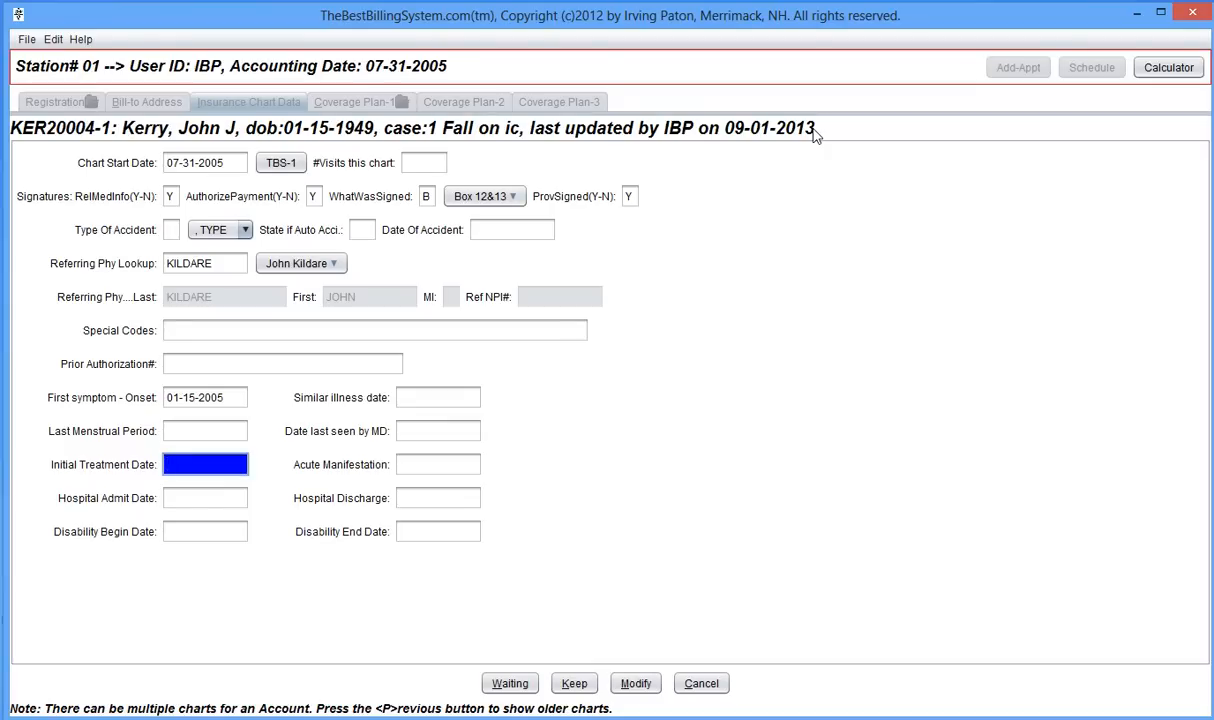
{"action": "key", "text": "Tab"}
{"action": "key", "text": "Tab"}
{"action": "key", "text": "Tab"}
{"action": "key", "text": "Tab"}
{"action": "key", "text": "Tab"}
{"action": "key", "text": "Tab"}
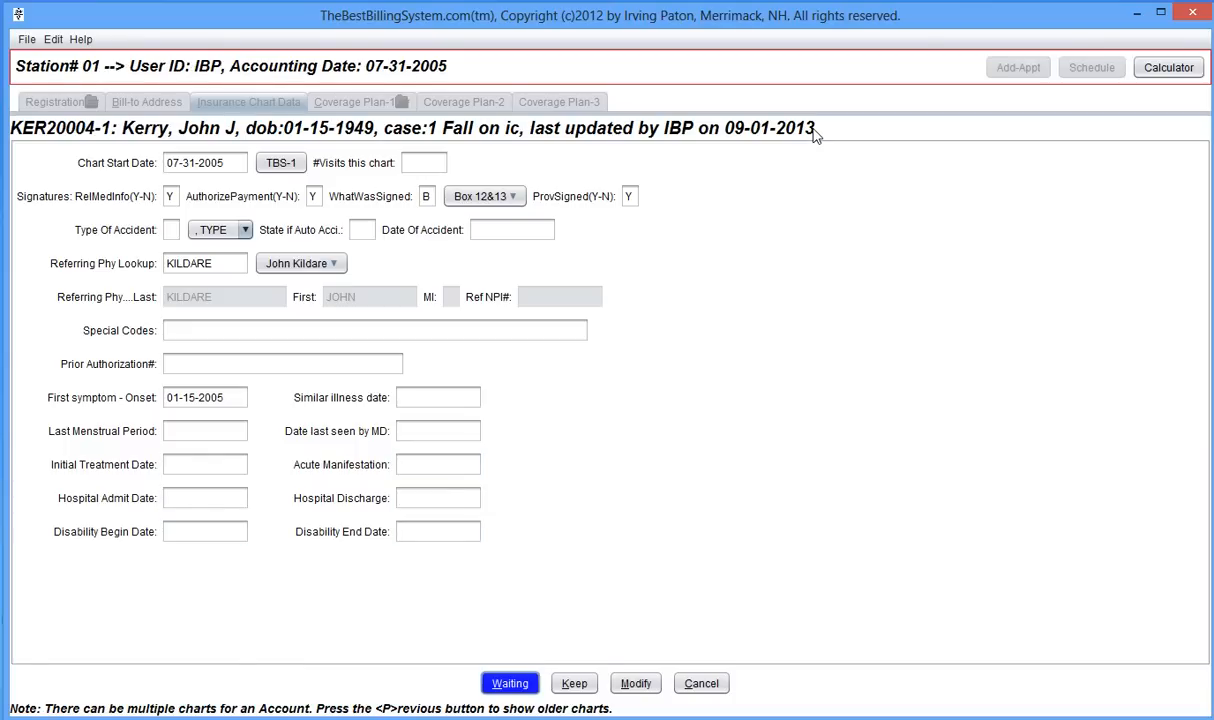
- Save the insurance chart, close it, and open the patient's ledger
{"action": "key", "text": "k"}
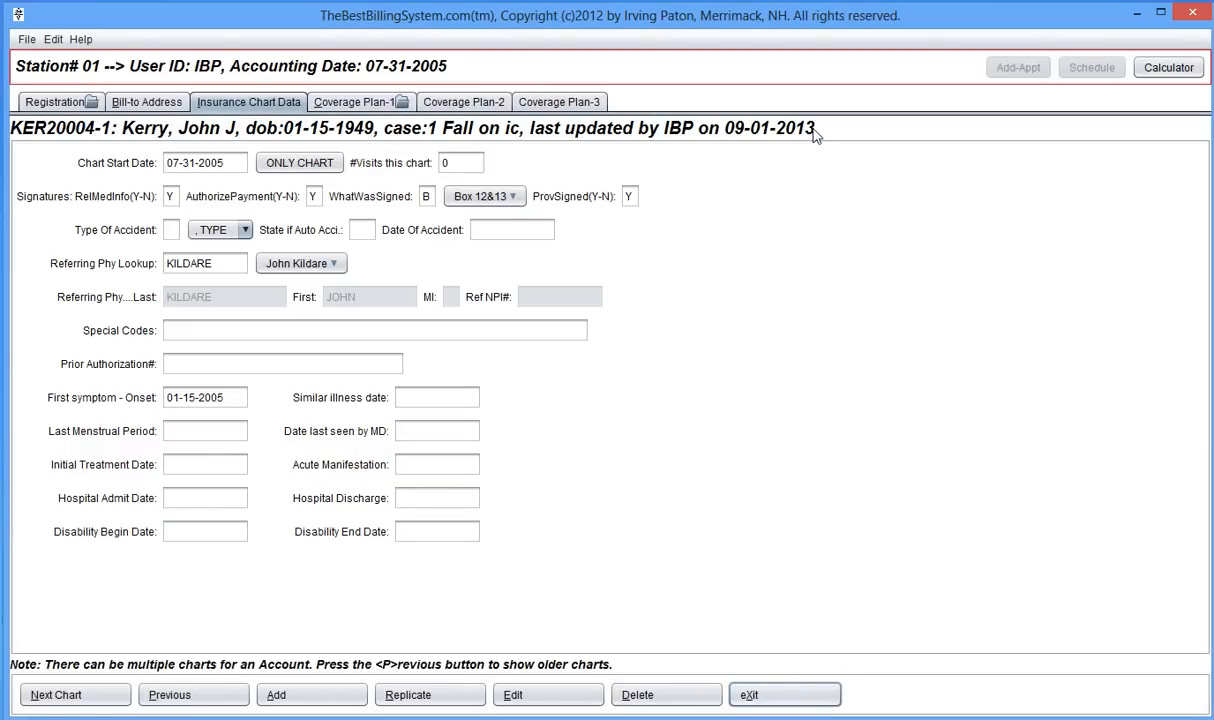
{"action": "key", "text": "x"}
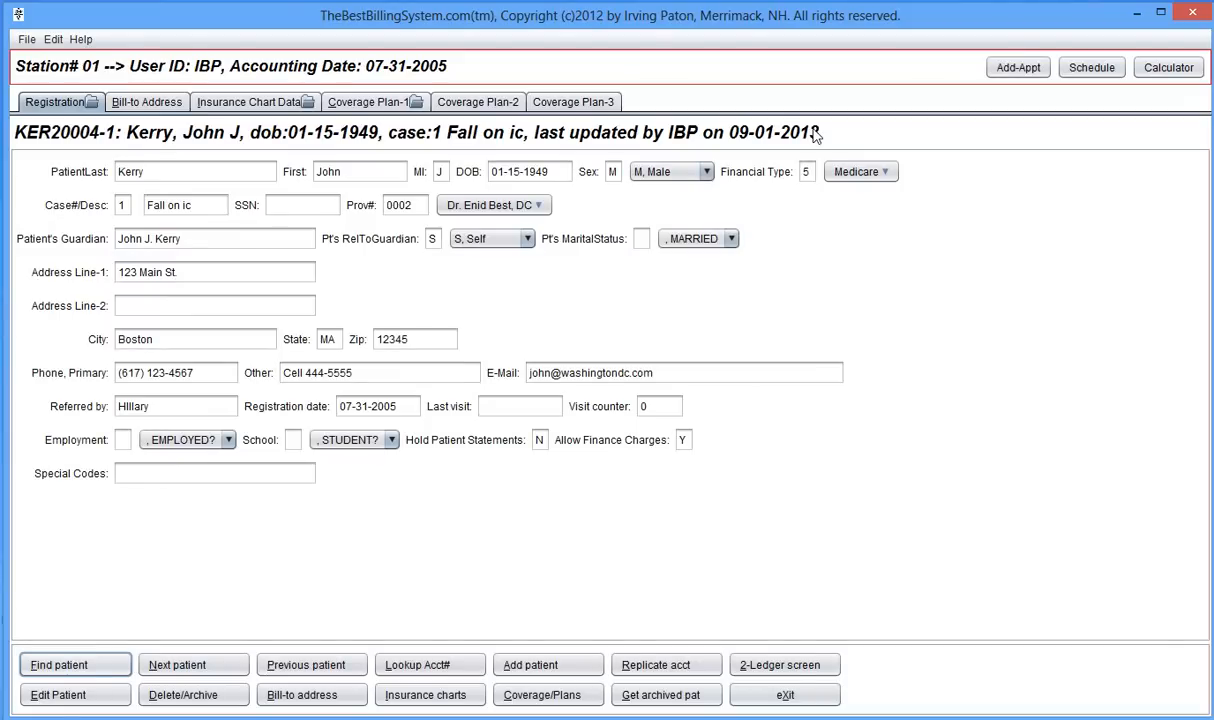
{"action": "key", "text": "2"}
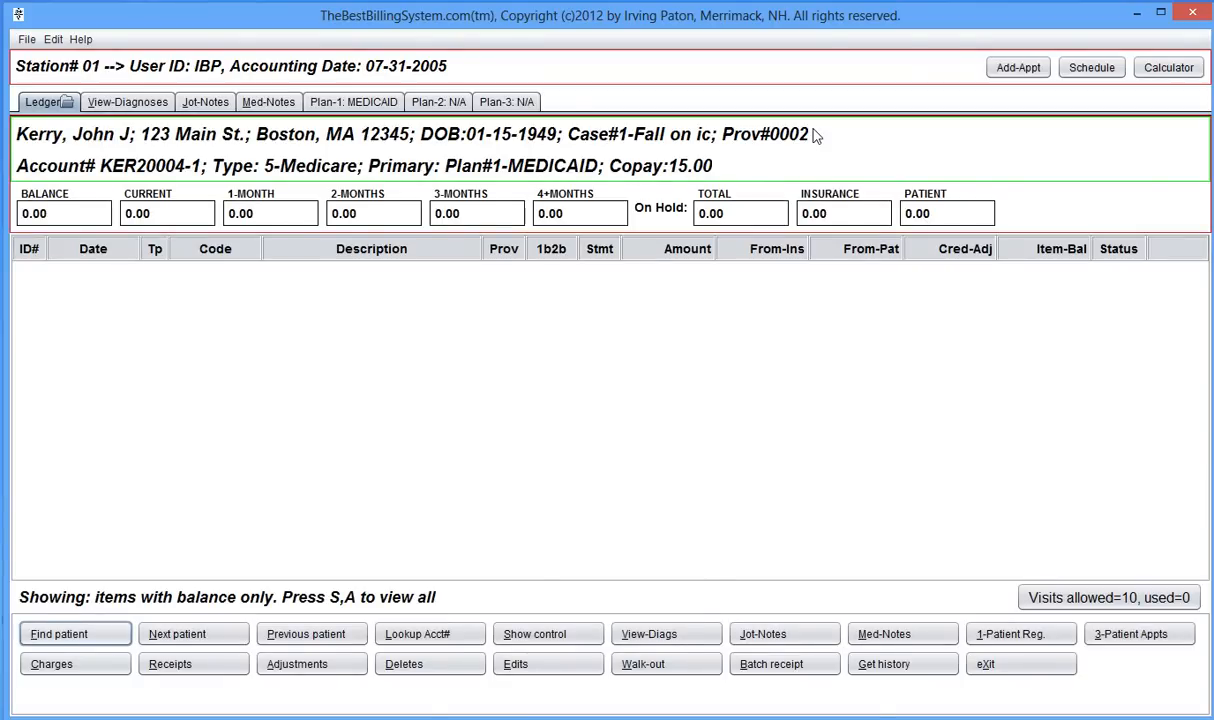
- Start a new BE Brief Exam charge dated 07-31-2005 for one unit at 40.00
{"action": "key", "text": "c"}
{"action": "key", "text": "Return"}
{"action": "type", "text": "BE"}
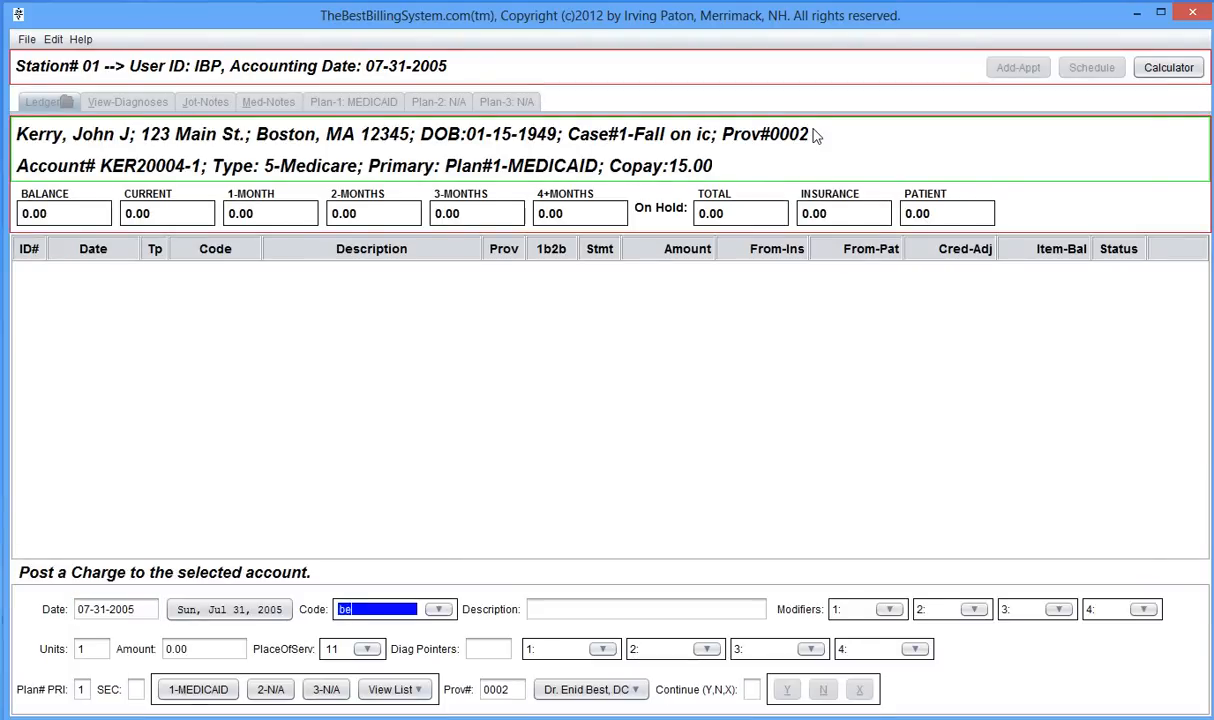
{"action": "key", "text": "Return"}
{"action": "key", "text": "Return"}
{"action": "key", "text": "Return"}
{"action": "key", "text": "Return"}
{"action": "key", "text": "Return"}
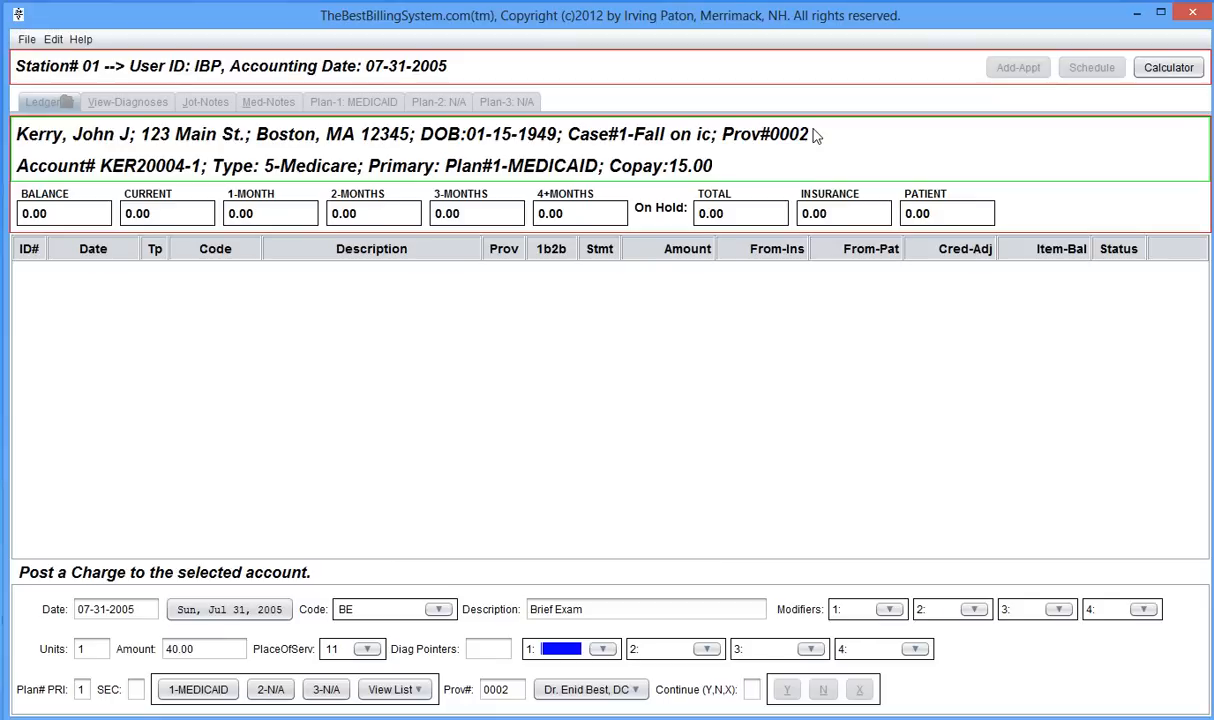
{"action": "key", "text": "Return"}
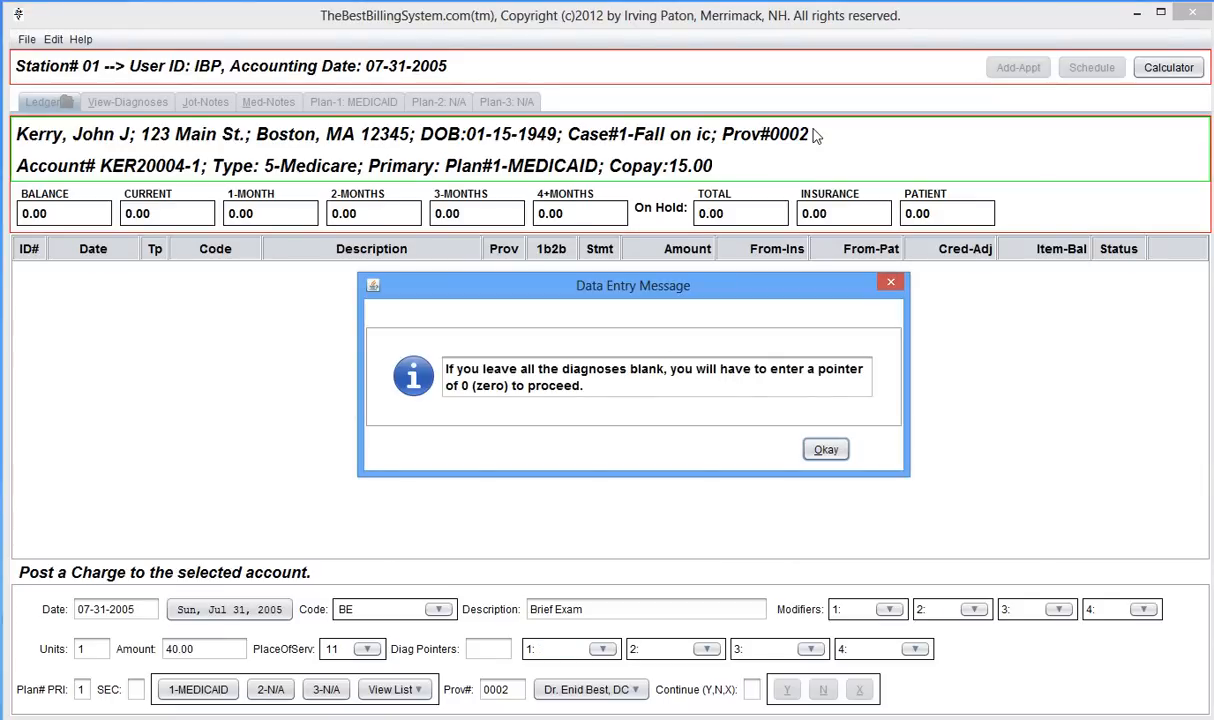
{"action": "key", "text": "Return"}
{"action": "key", "text": "Return"}
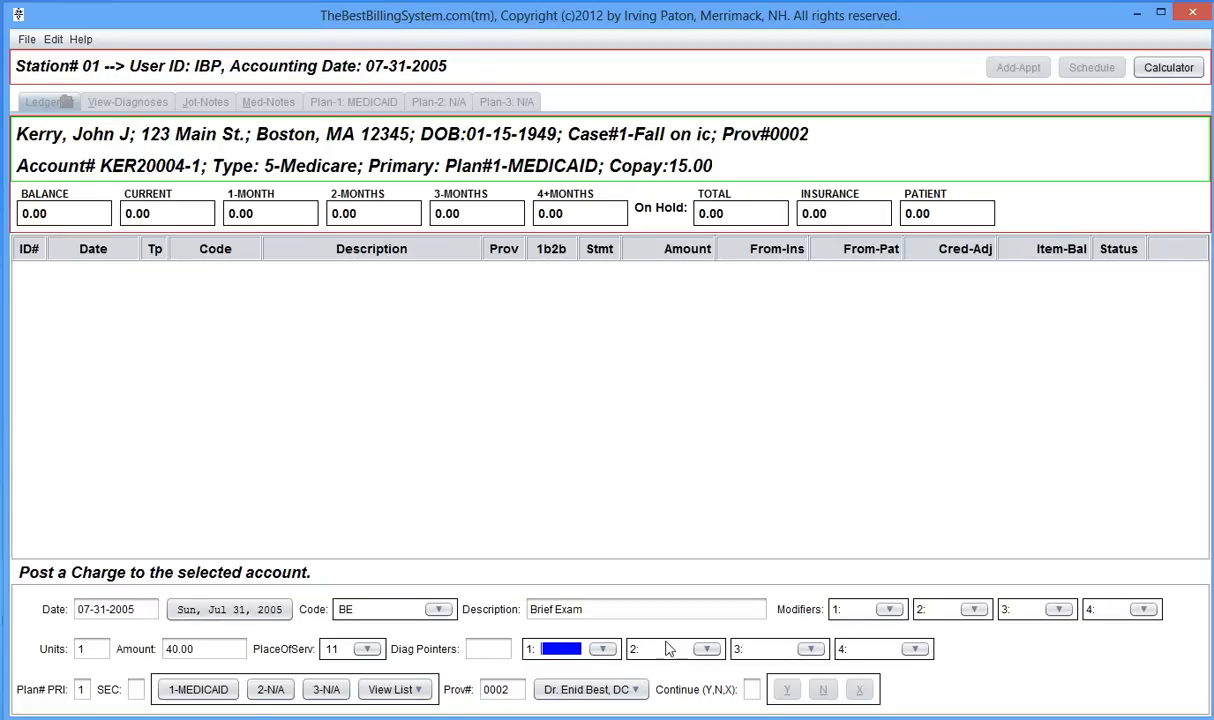
- Set the charge's diagnosis to 835.0, Subluxation of the Hip, on the primary plan
{"action": "left_click", "coordinate": [602, 649]}
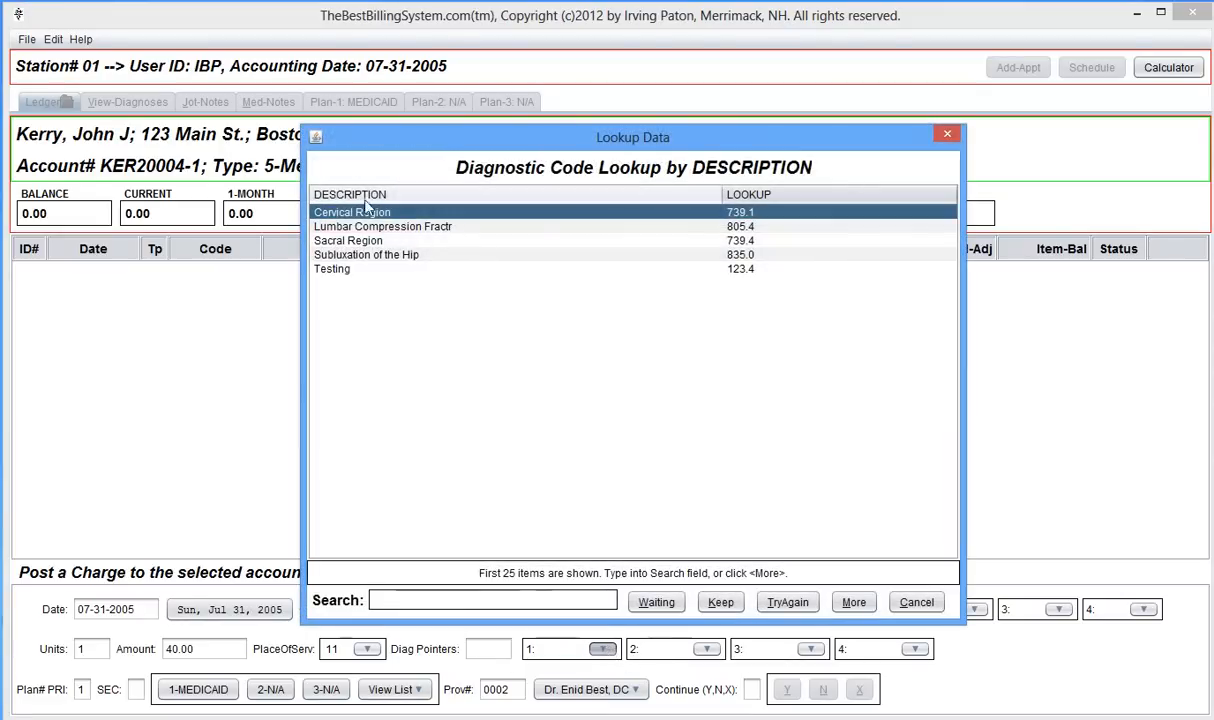
{"action": "double_click", "coordinate": [340, 253]}
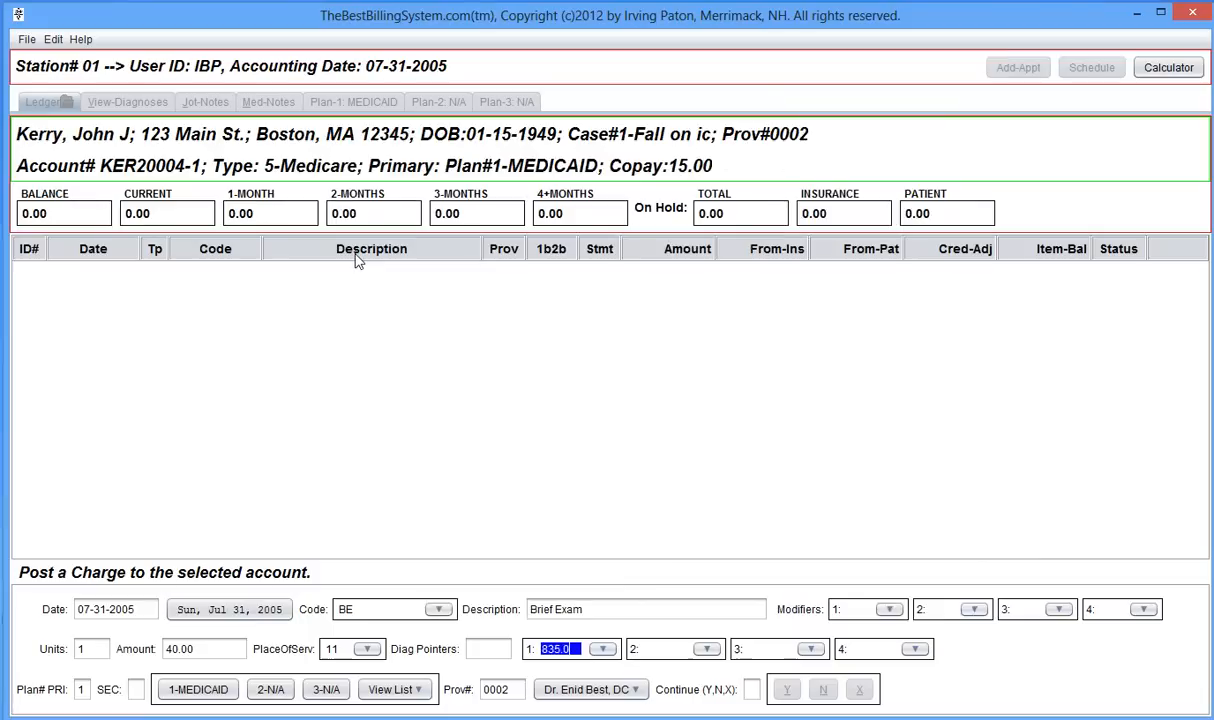
{"action": "key", "text": "Tab"}
{"action": "key", "text": "Tab"}
{"action": "key", "text": "Tab"}
{"action": "key", "text": "Tab"}
{"action": "key", "text": "Tab"}
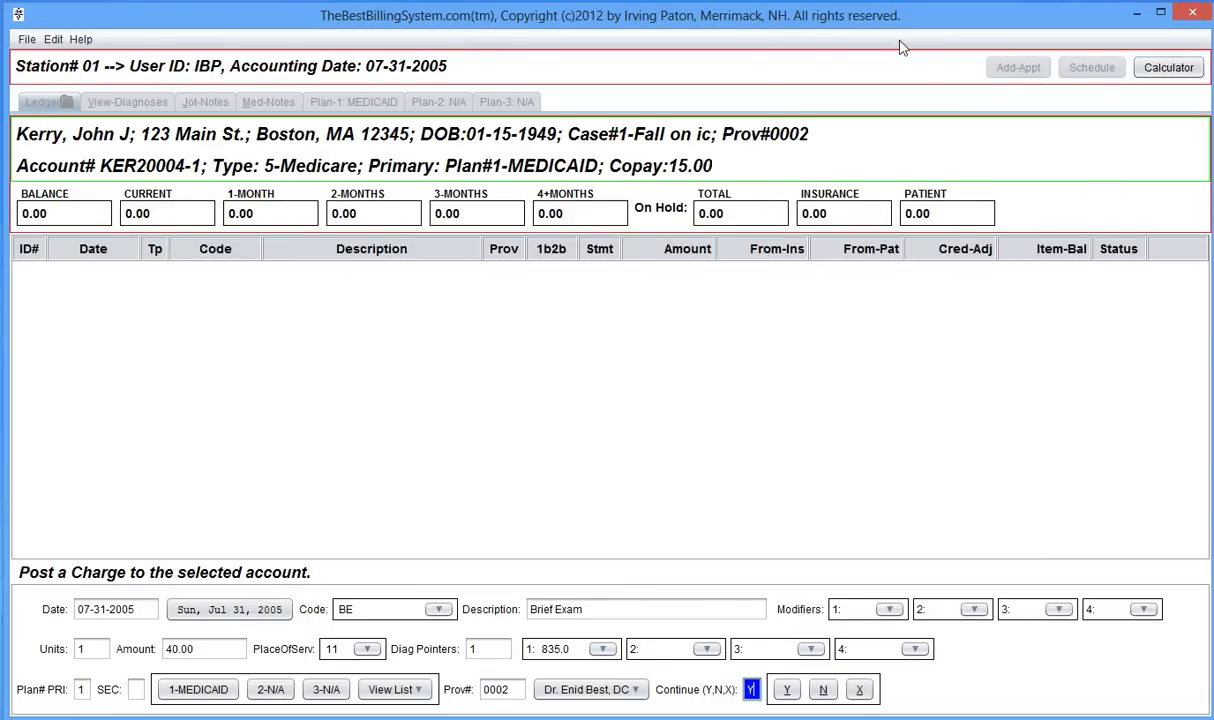
- Post the Brief Exam charge to the ledger, then return to the main menu and request exit
{"action": "key", "text": "Return"}
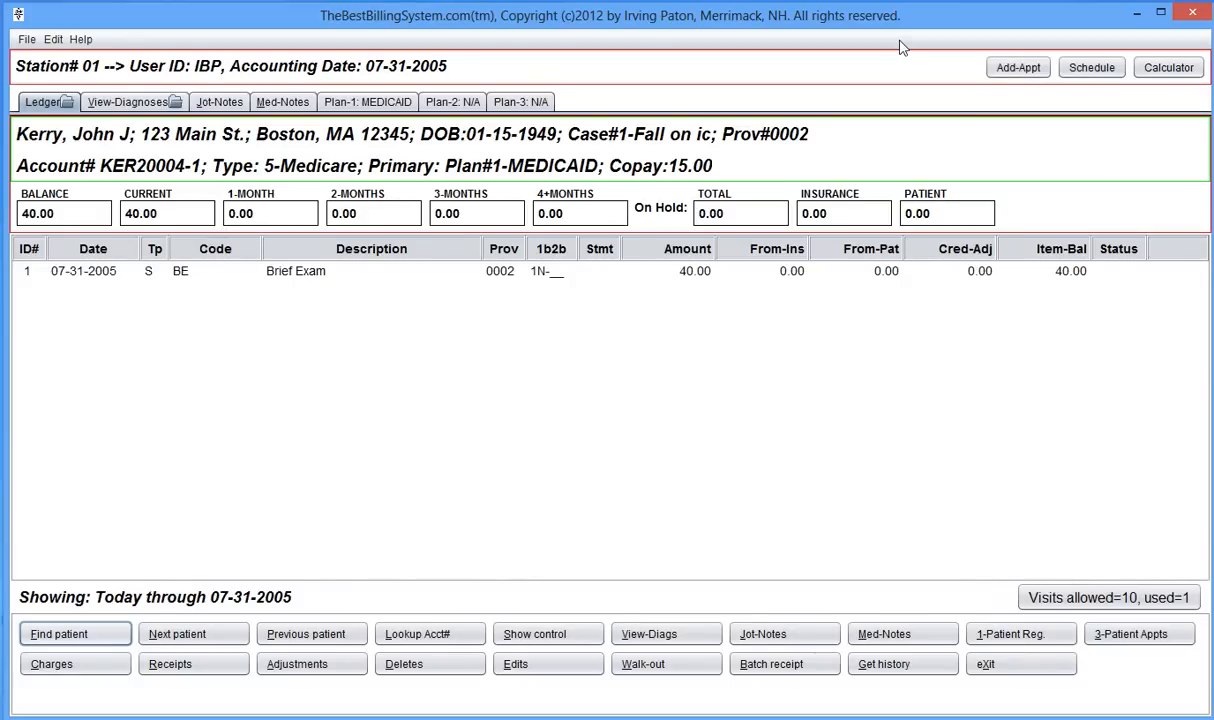
{"action": "key", "text": "x"}
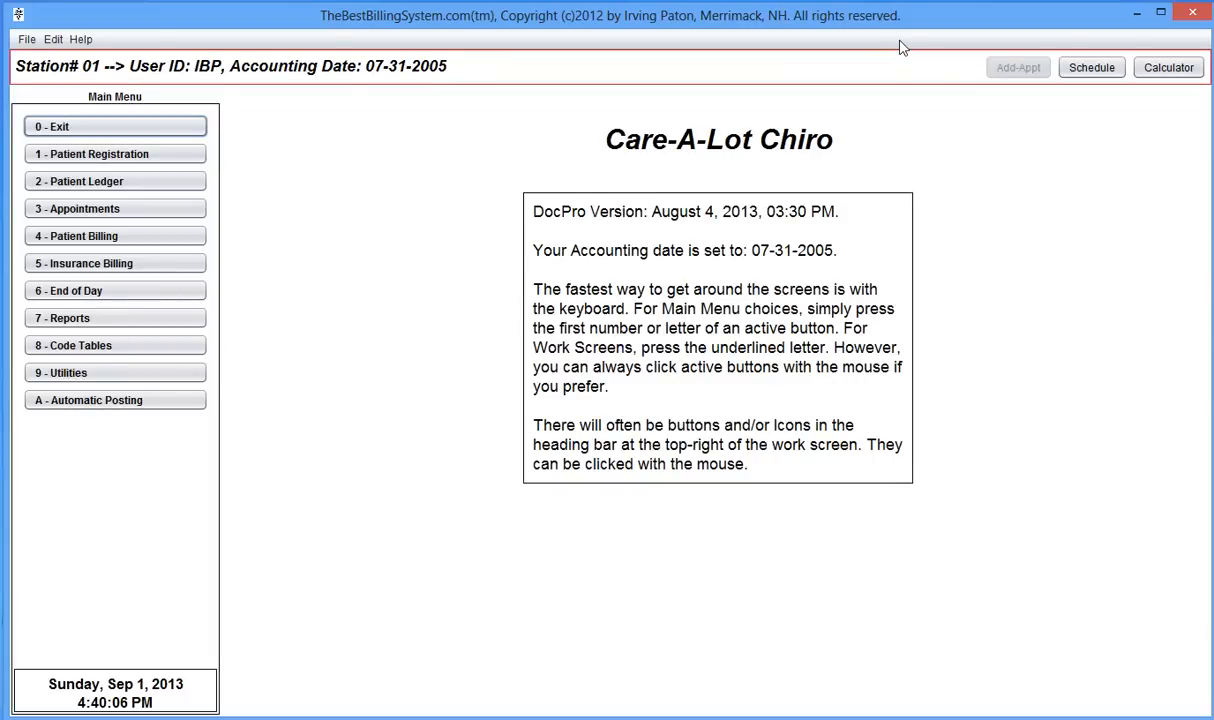
{"action": "key", "text": "0"}
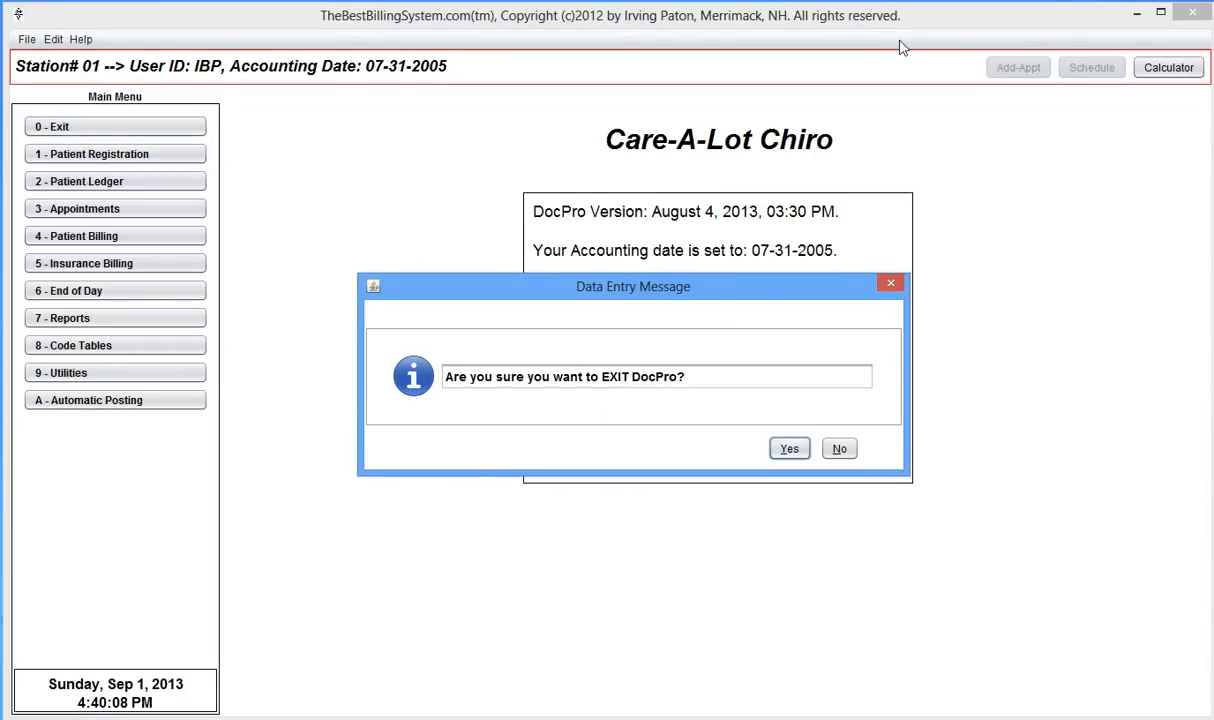